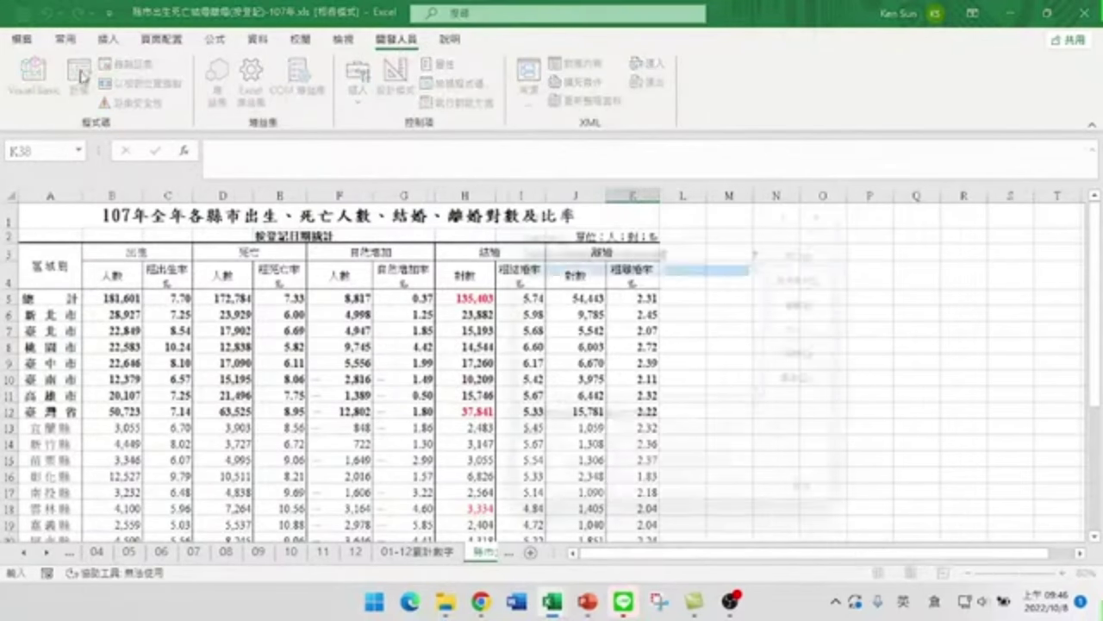
# Step: Try to run the CSV-splitting macro on the 107年 workbook, declining to replace the existing 婚姻生死統計_01.csv
pyautogui.click(815, 245)
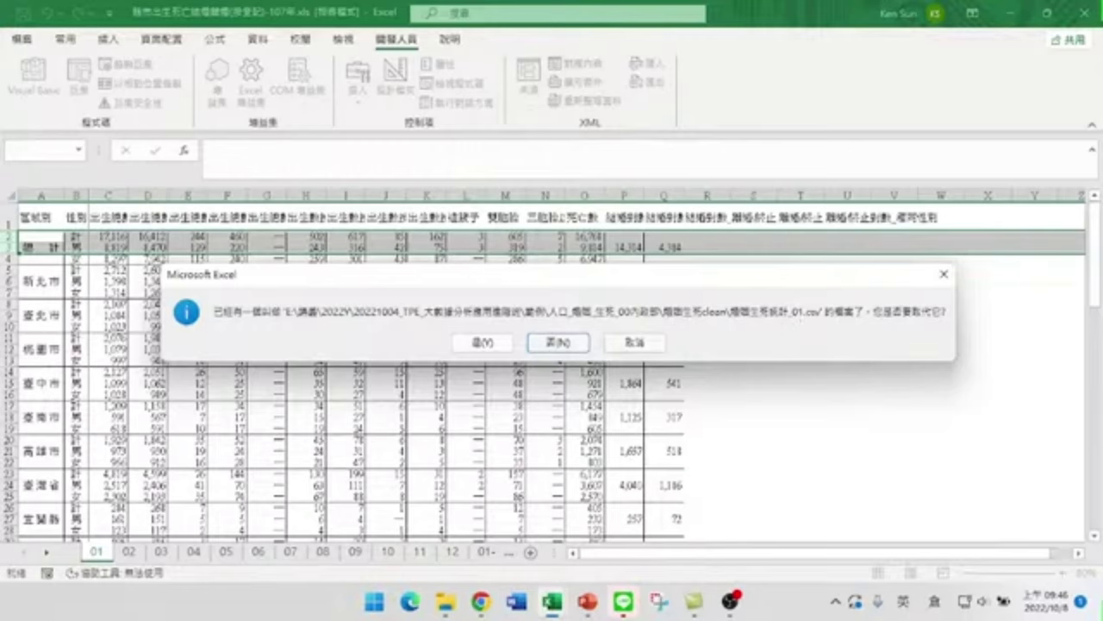
pyautogui.click(628, 345)
pyautogui.click(521, 280)
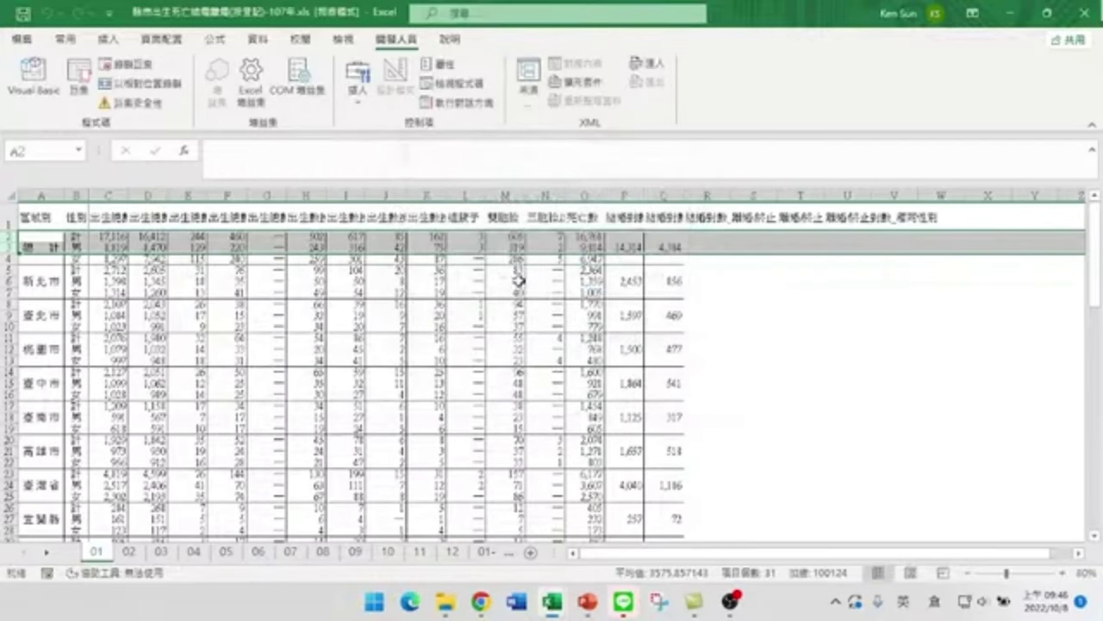
# Step: Close the 107年 workbook without saving the changes
pyautogui.click(458, 349)
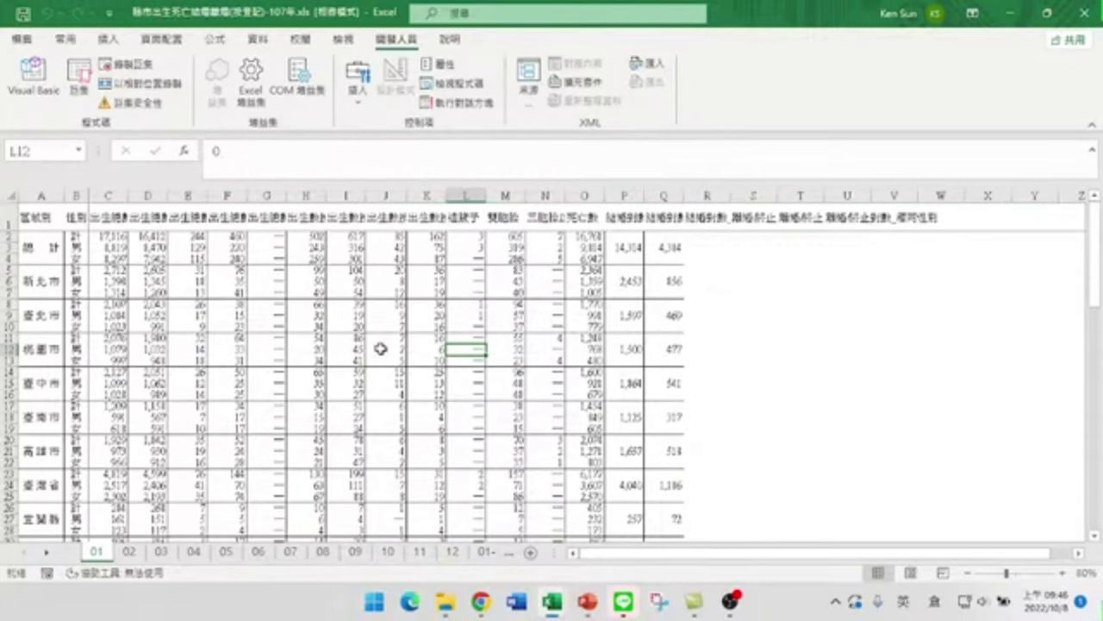
pyautogui.click(1085, 13)
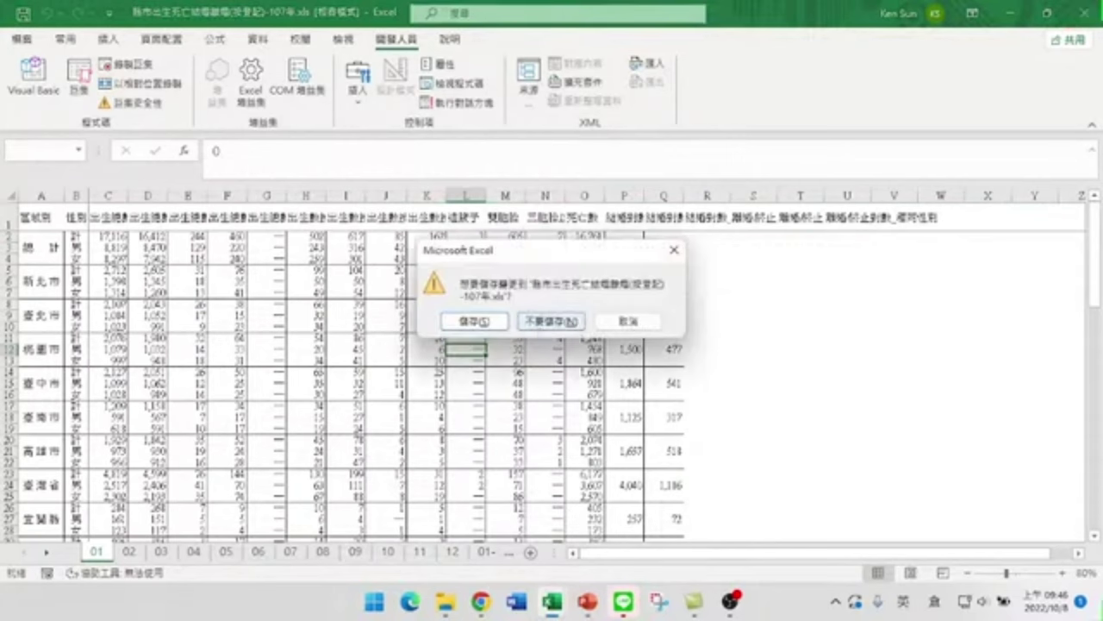
pyautogui.click(552, 323)
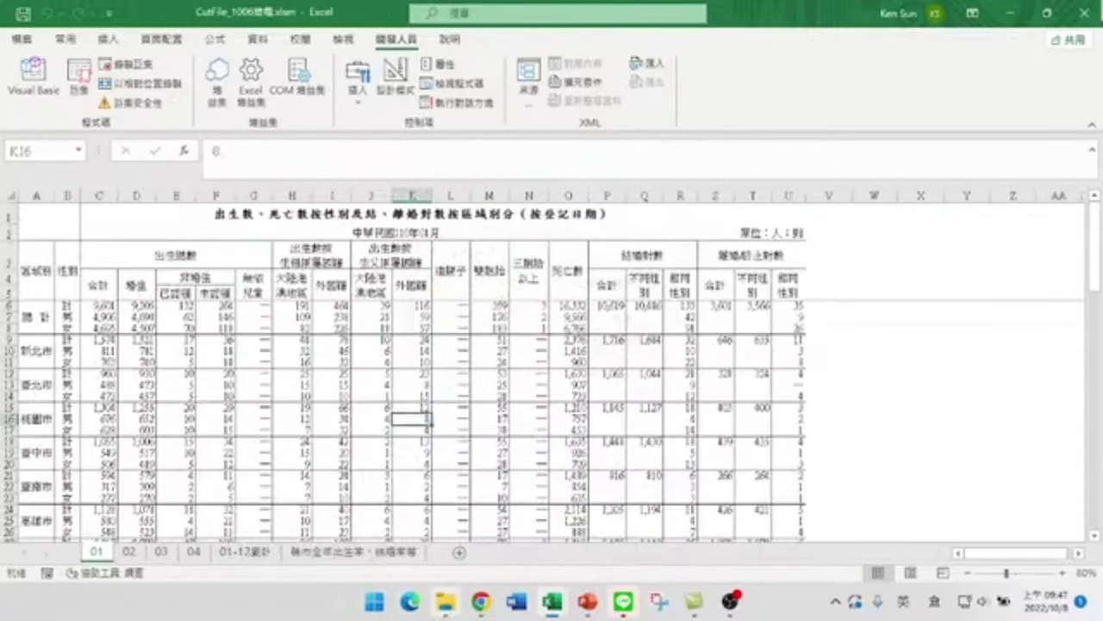
# Step: Delete the files 婚姻生死統計_01.csv through 婚姻生死統計_12.csv from the 婚姻生死clean folder in File Explorer
pyautogui.click(446, 608)
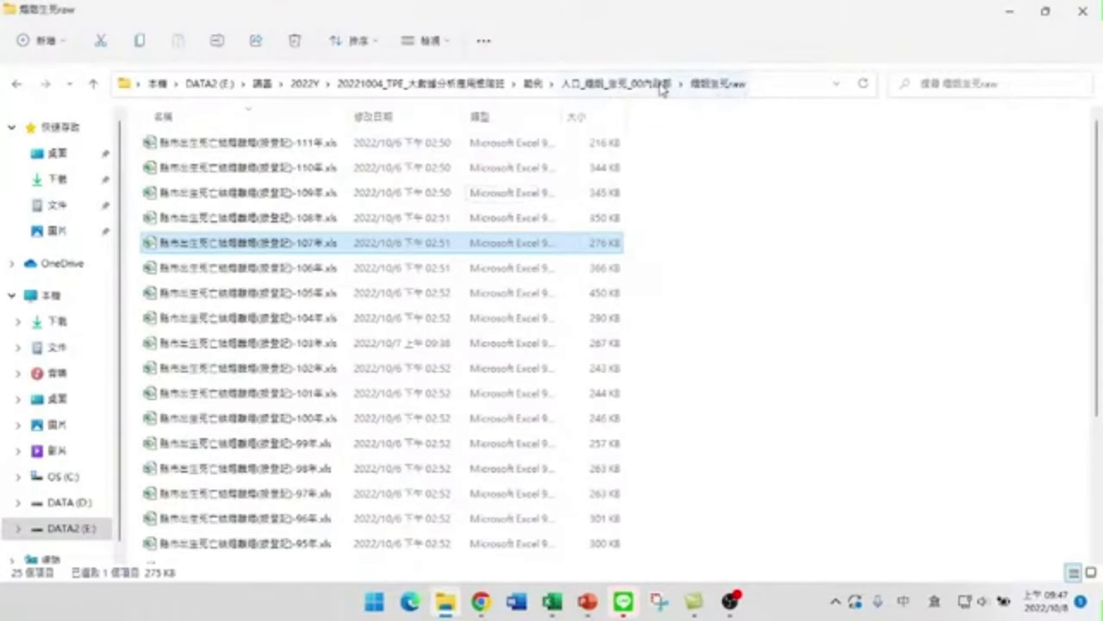
pyautogui.click(628, 85)
pyautogui.doubleClick(222, 144)
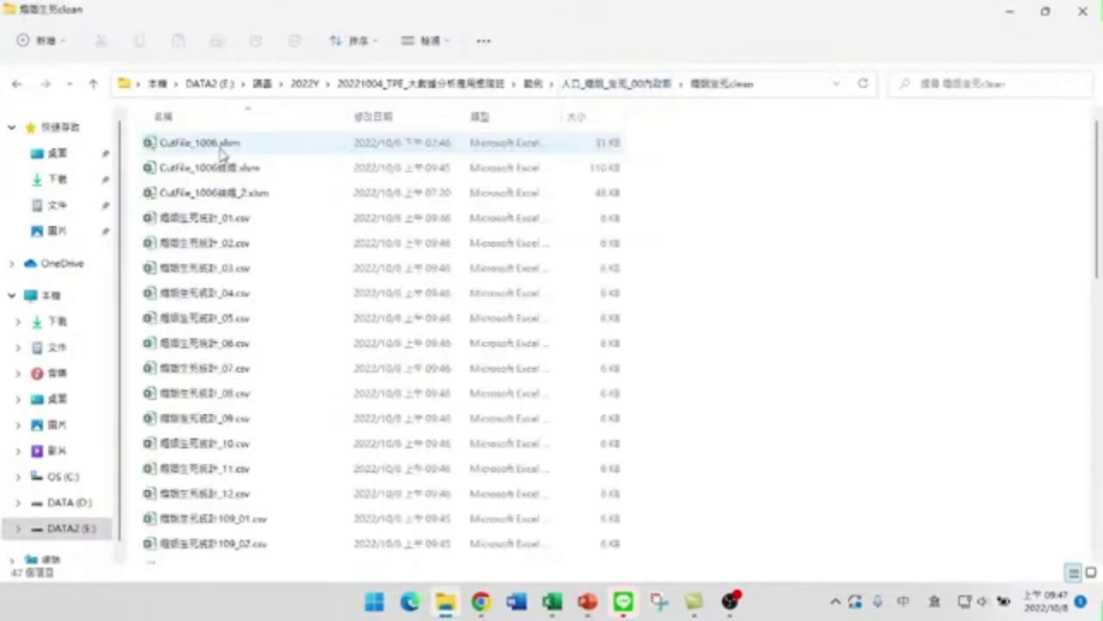
pyautogui.scroll(-2, 303, 431)
pyautogui.scroll(2, 303, 429)
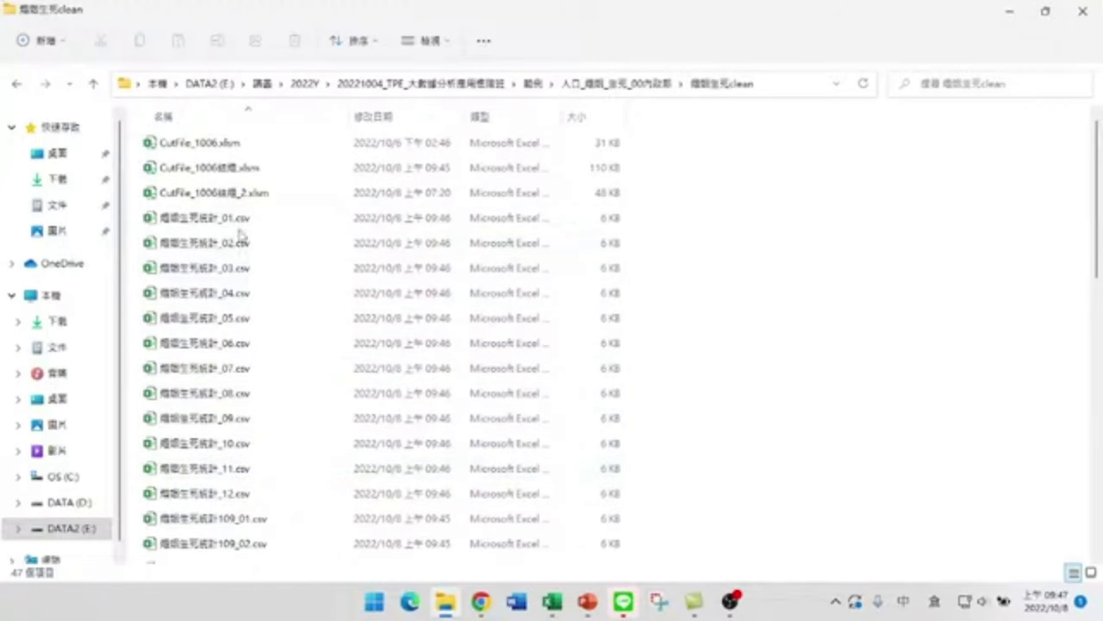
pyautogui.click(235, 226)
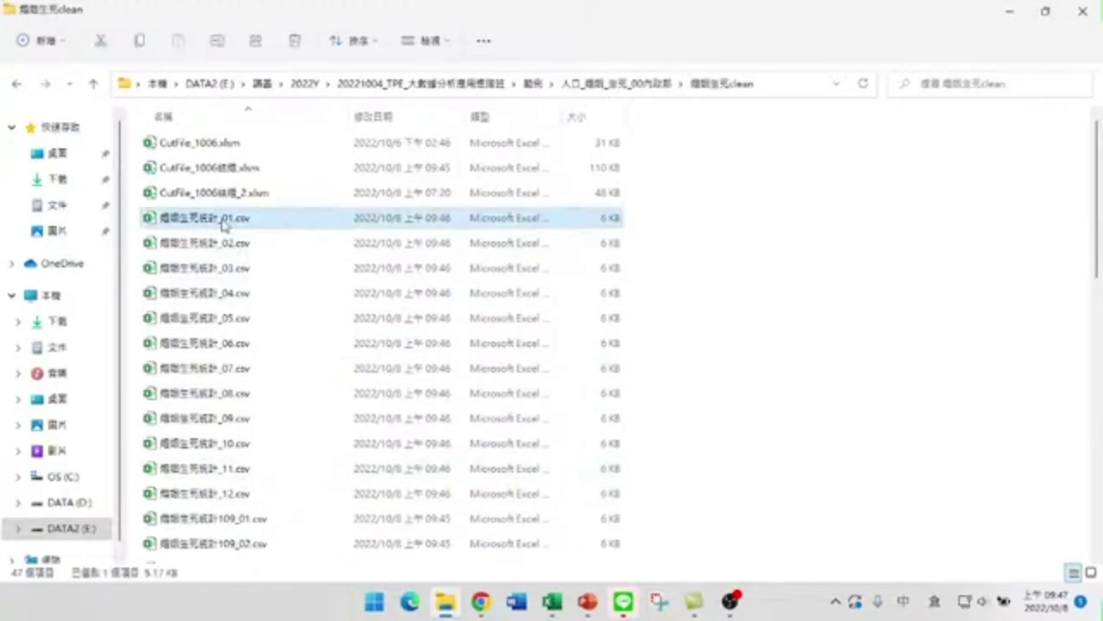
pyautogui.keyDown('shift'); pyautogui.click(240, 493); pyautogui.keyUp('shift')
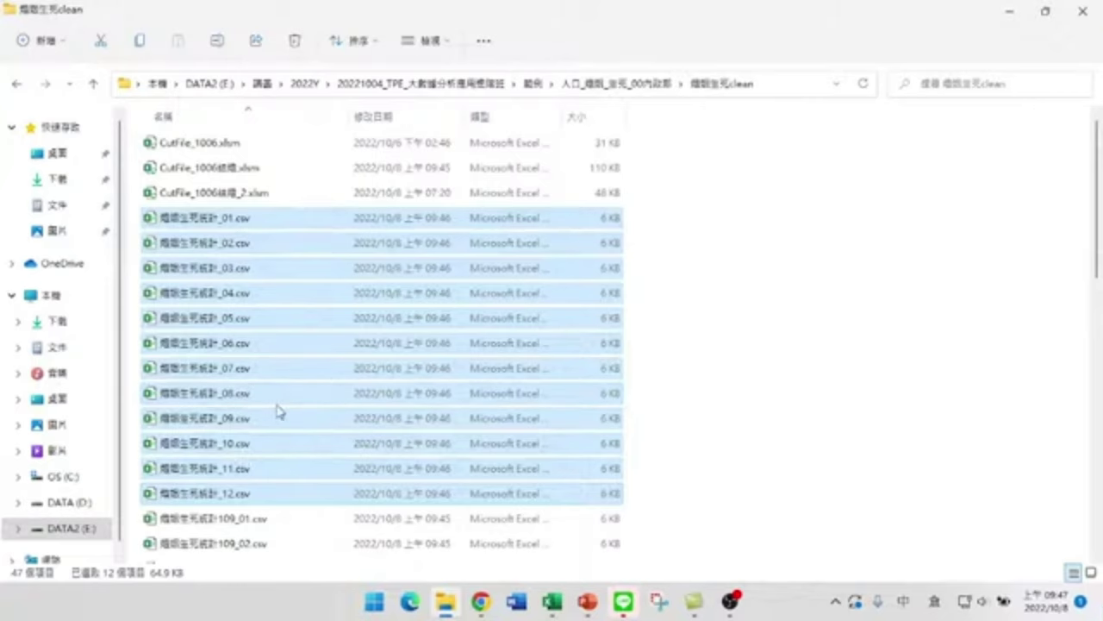
pyautogui.press('Delete')
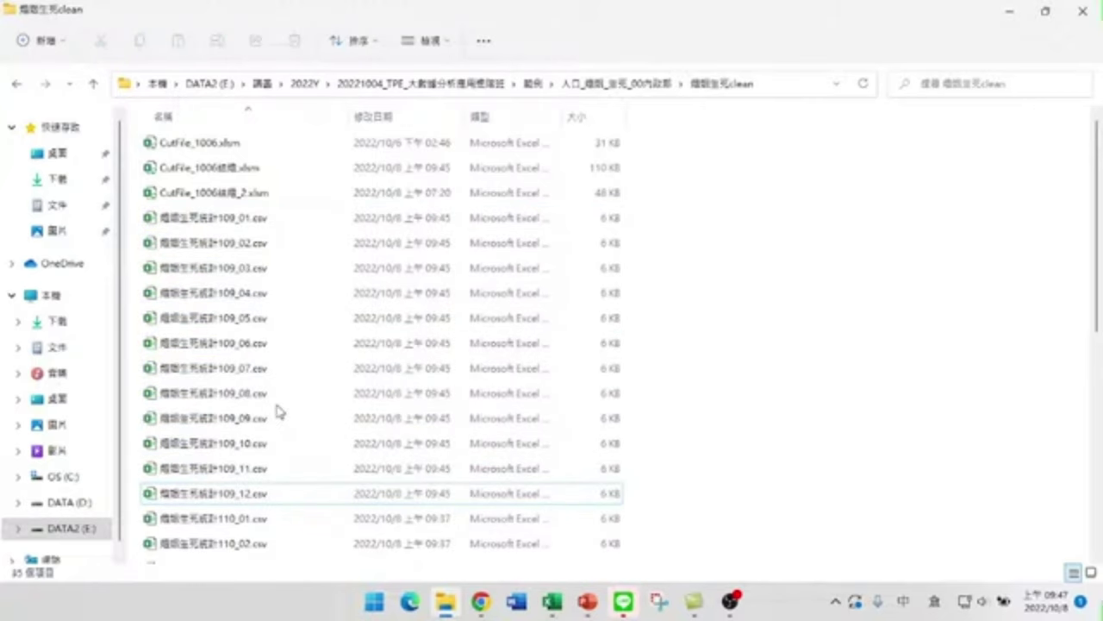
# Step: Open the workbook 縣市出生死亡結婚離婚(按登記)-108年.xls from the 婚姻生死raw folder
pyautogui.click(614, 87)
pyautogui.doubleClick(181, 191)
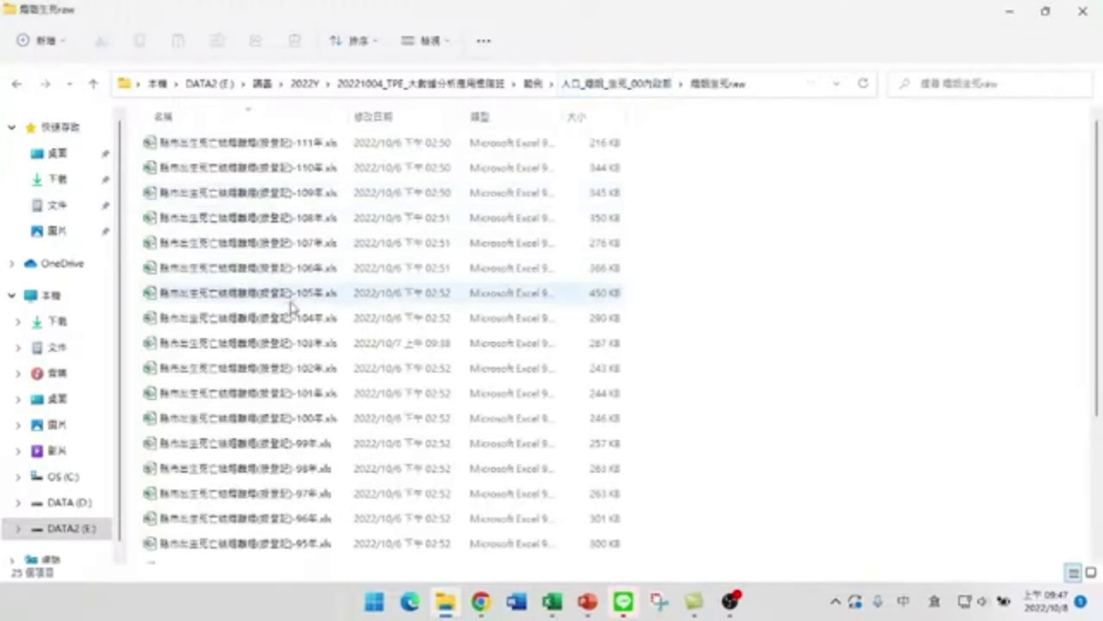
pyautogui.scroll(-1, 295, 394)
pyautogui.scroll(1, 293, 345)
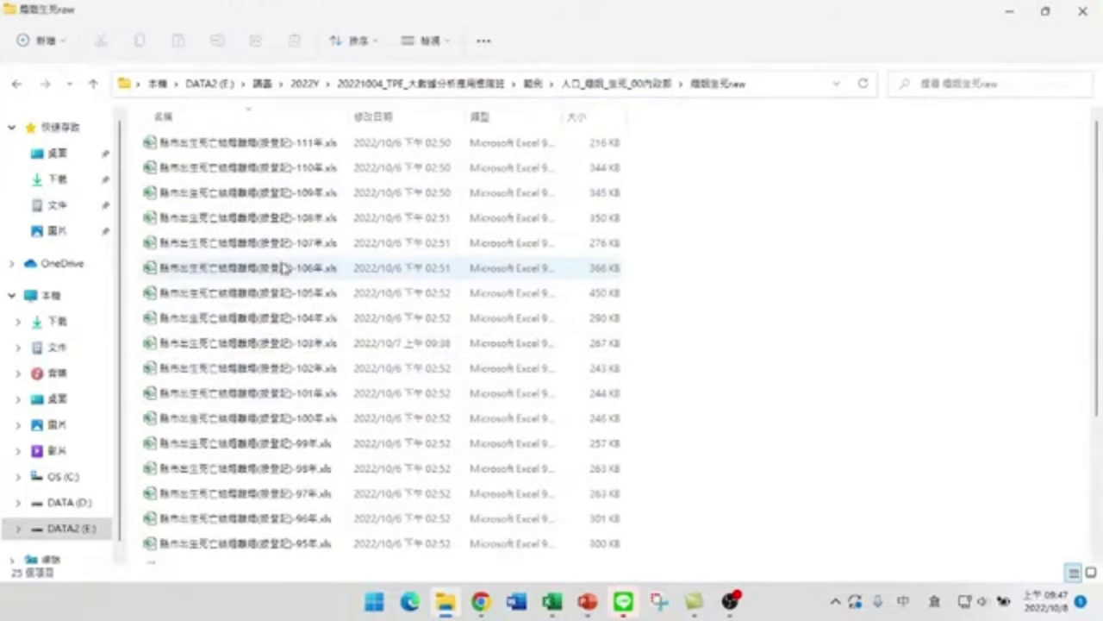
pyautogui.click(272, 218)
pyautogui.hotkey('alt', 'Tab')
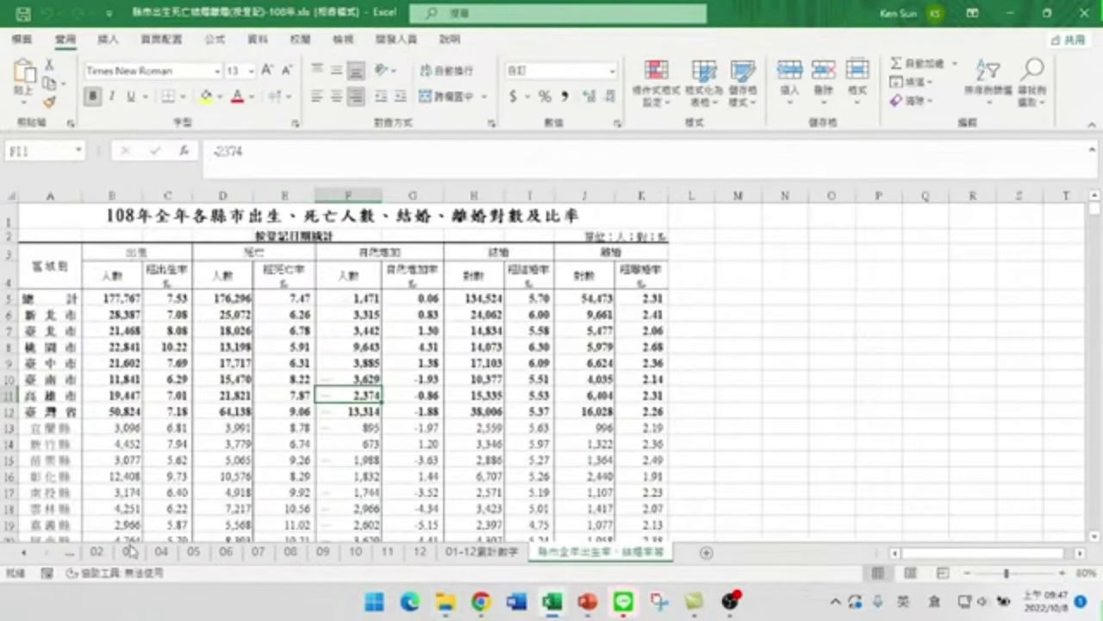
# Step: Display worksheet 01 of the 108年 workbook and select the year and month cell I2
pyautogui.click(25, 552)
pyautogui.click(97, 551)
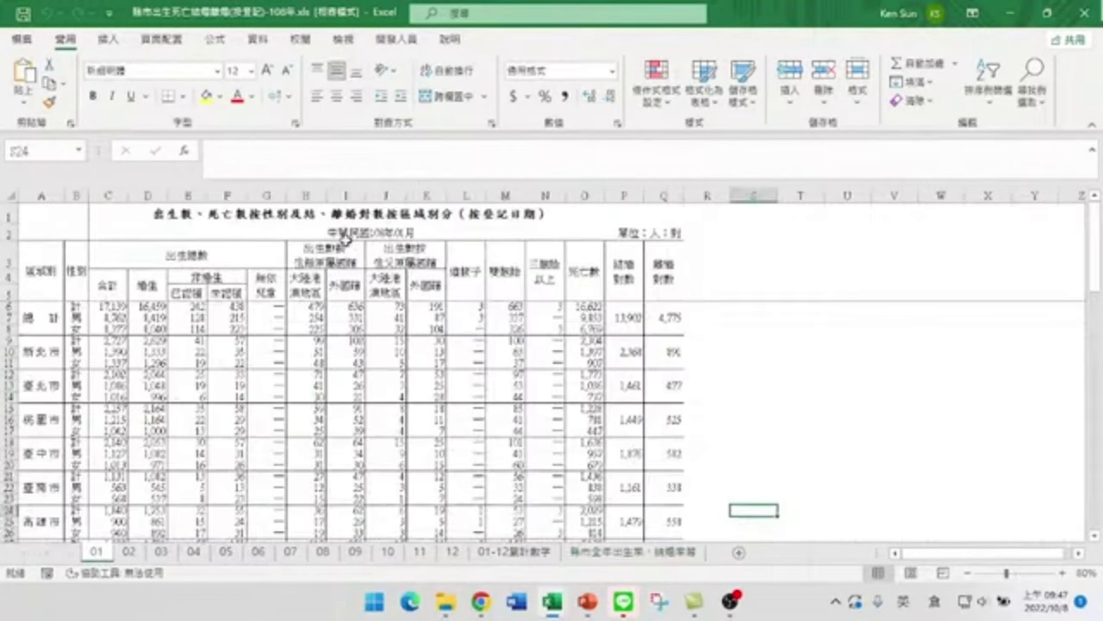
pyautogui.click(357, 233)
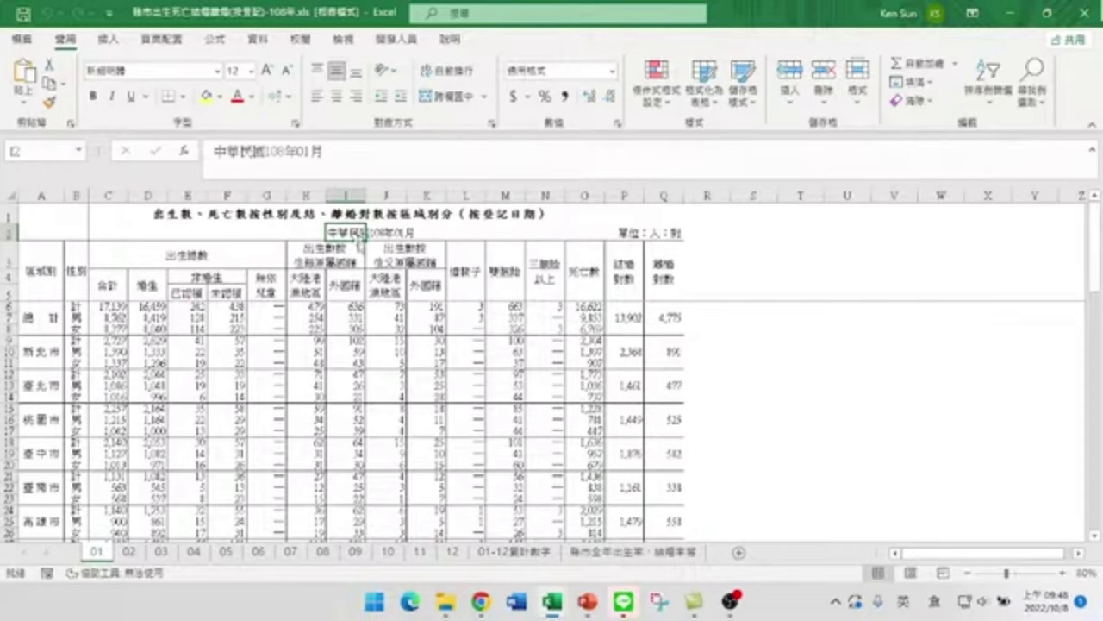
# Step: Open the CutFile108 macro for editing and go to the line that assigns the JY variable
pyautogui.click(393, 40)
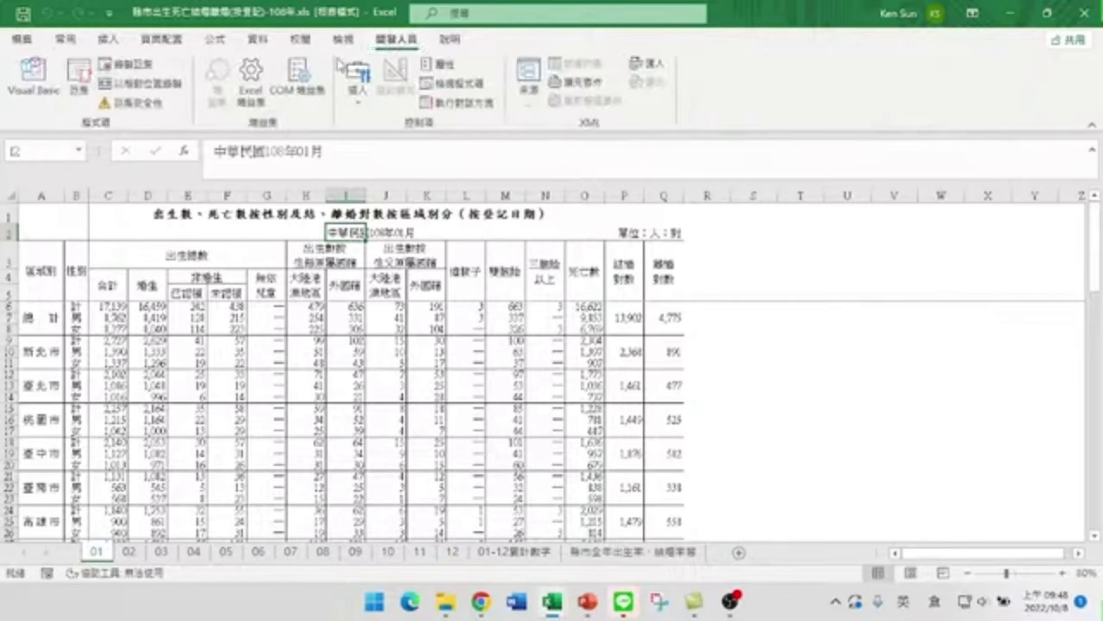
pyautogui.click(76, 77)
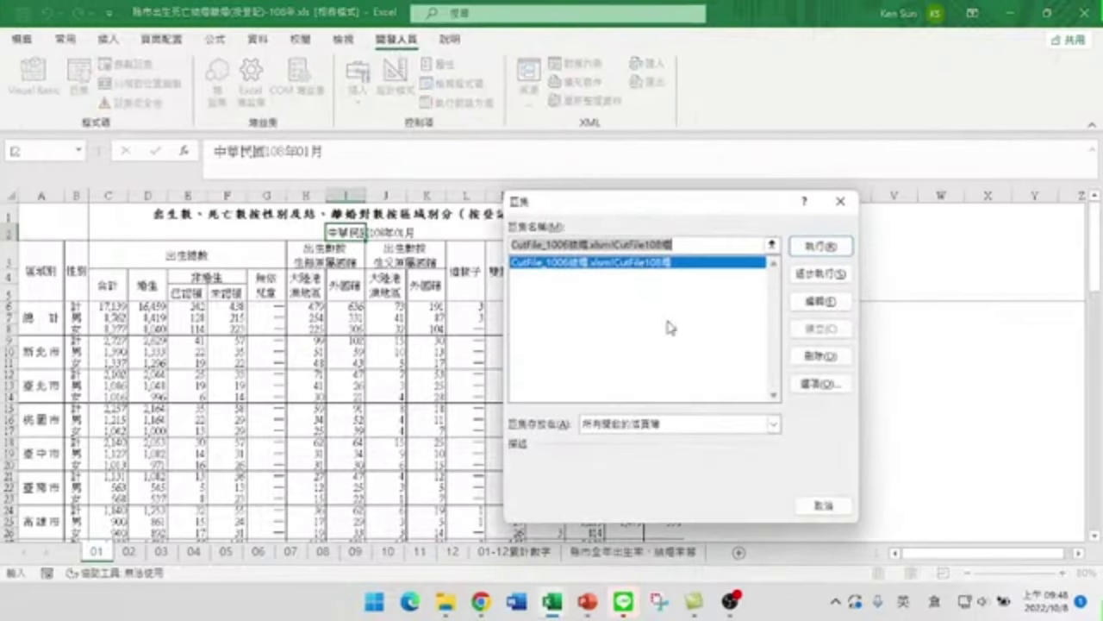
pyautogui.click(820, 301)
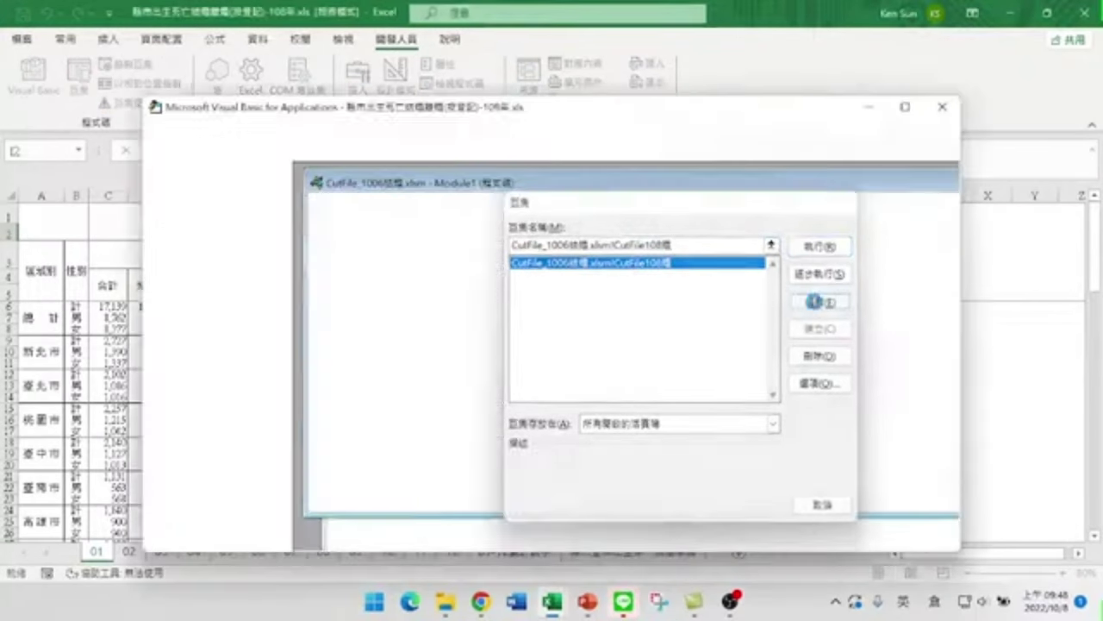
pyautogui.scroll(-2, 470, 407)
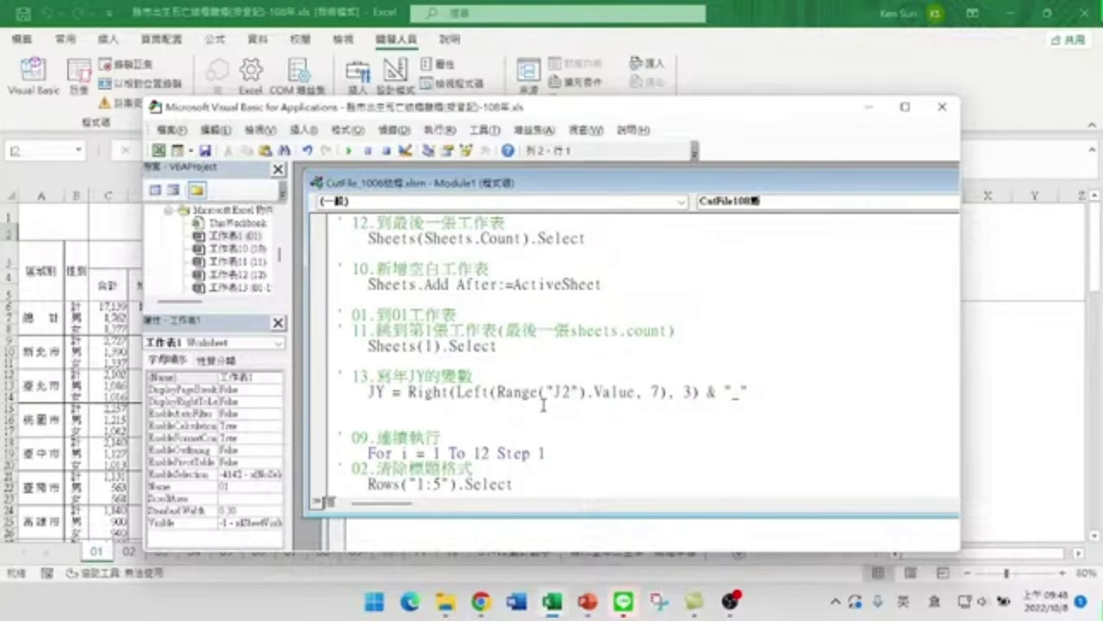
pyautogui.moveTo(379, 112); pyautogui.dragTo(485, 288)
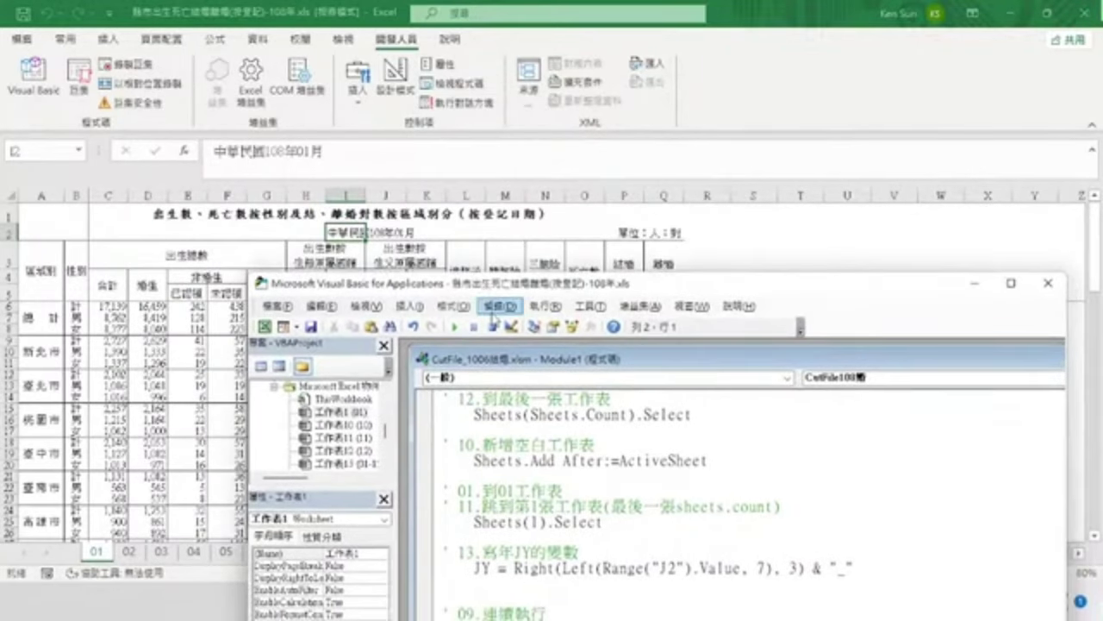
pyautogui.moveTo(646, 293); pyautogui.dragTo(508, 95)
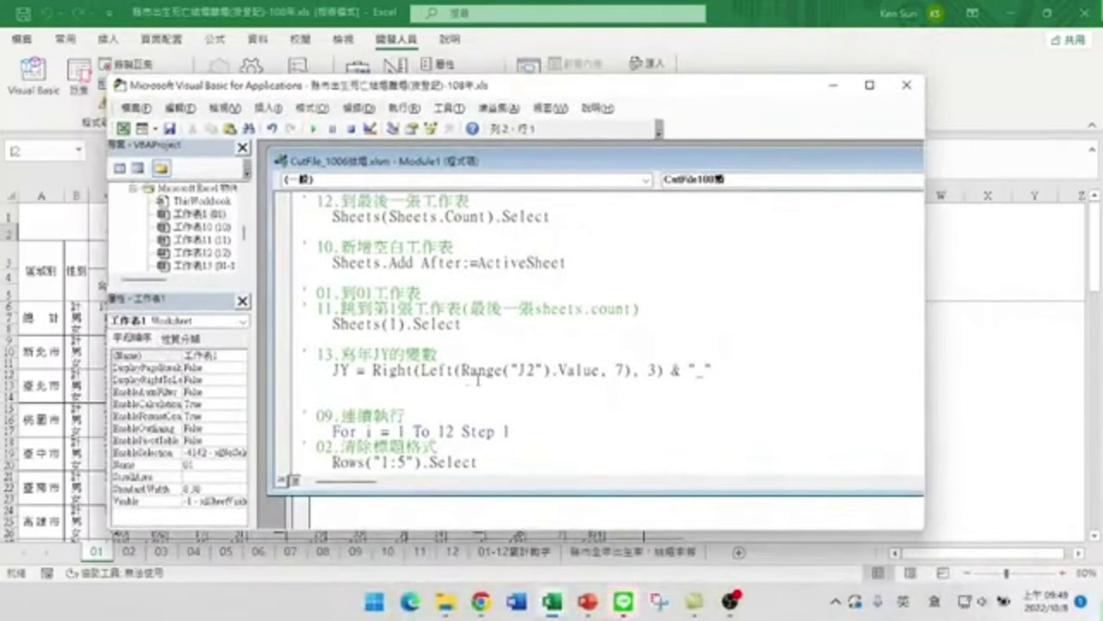
# Step: Change the JY formula's text source to Range("I2").Value&Range("J2").Value and close the Visual Basic editor
pyautogui.click(459, 369)
pyautogui.moveTo(459, 370); pyautogui.dragTo(601, 373)
pyautogui.hotkey('ctrl', 'c')
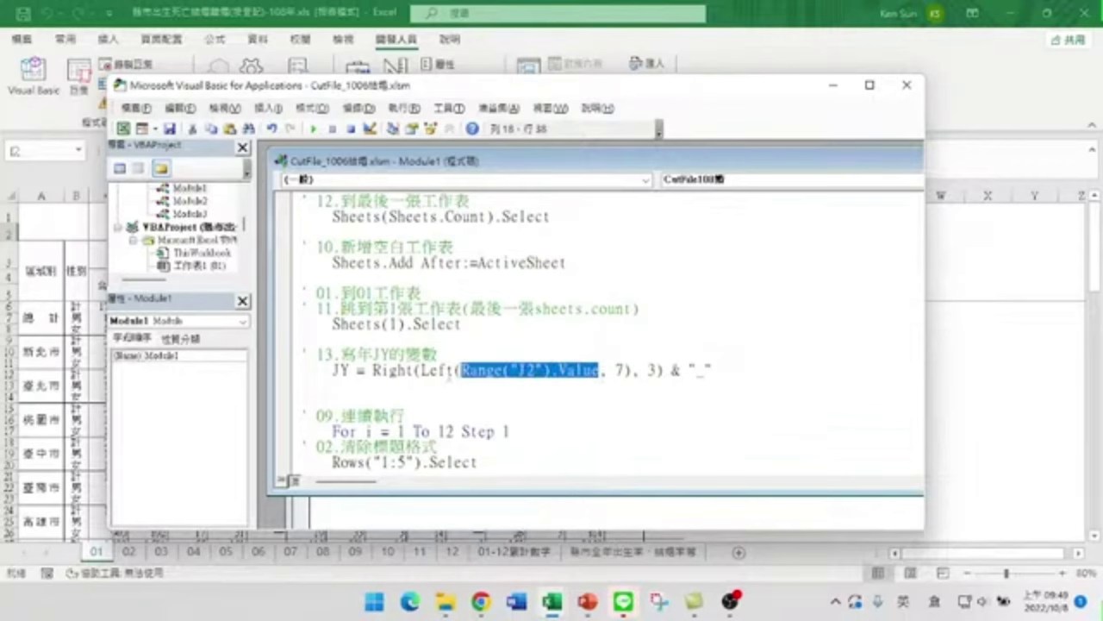
pyautogui.click(460, 370)
pyautogui.hotkey('ctrl', 'v')
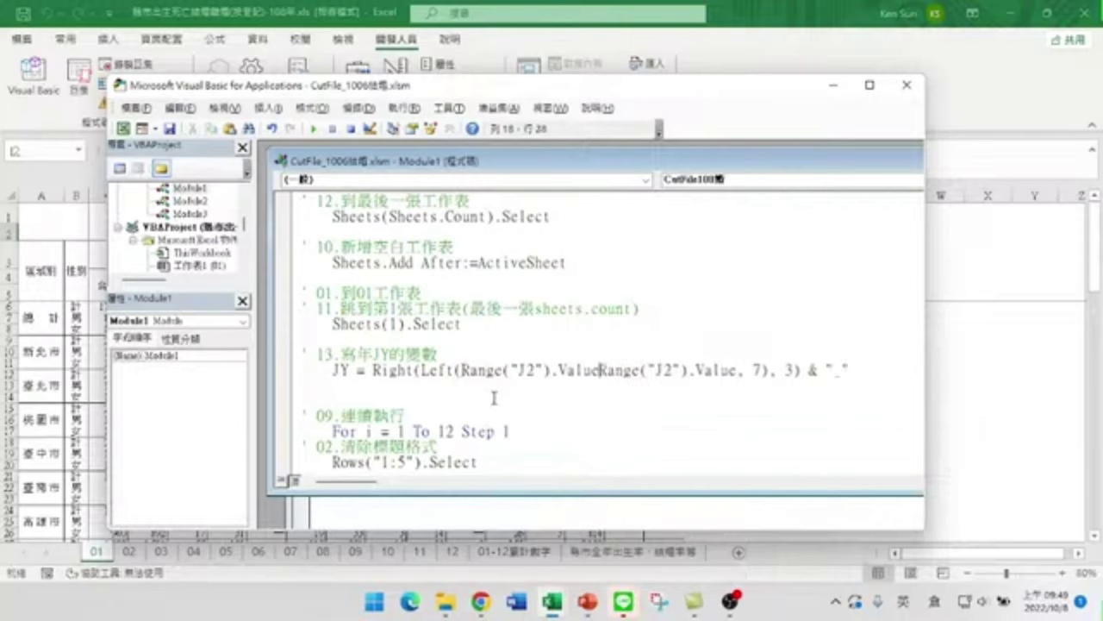
pyautogui.write('&')
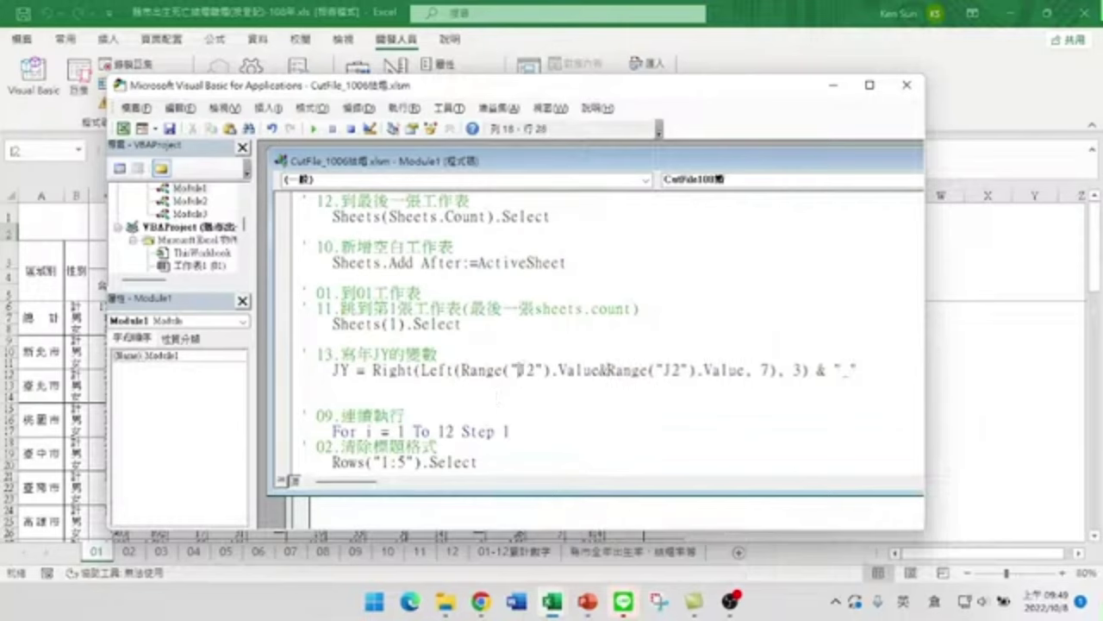
pyautogui.moveTo(517, 370); pyautogui.dragTo(526, 370)
pyautogui.write('J')
pyautogui.click(907, 85)
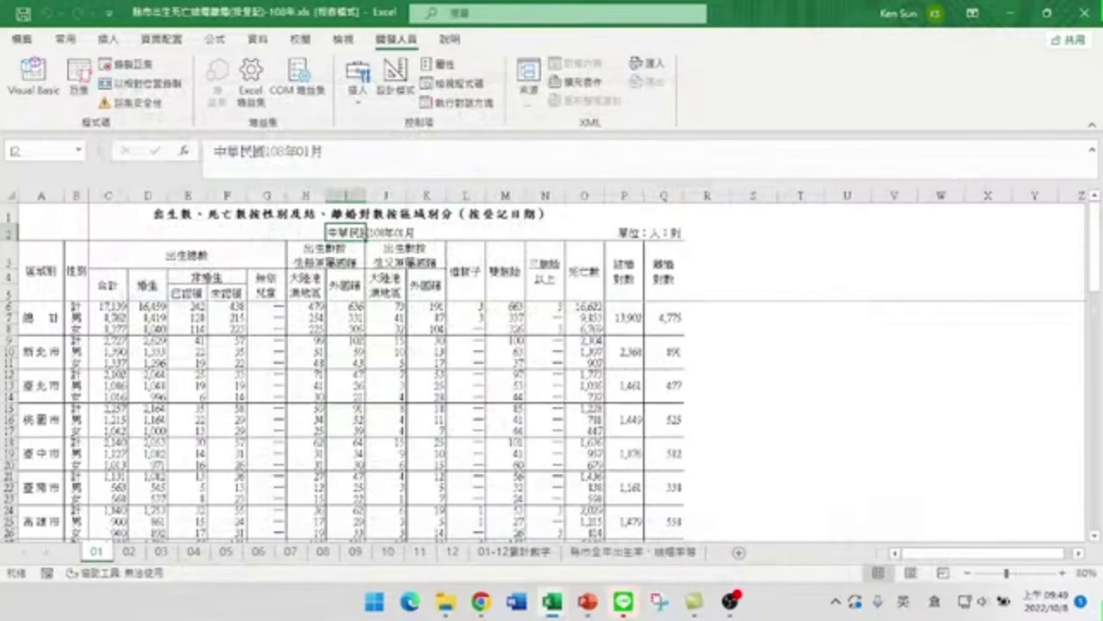
# Step: Compare the year and month cell in the macro workbook with the one on worksheet 10 of the 108年 workbook
pyautogui.moveTo(552, 602)
pyautogui.click(467, 534)
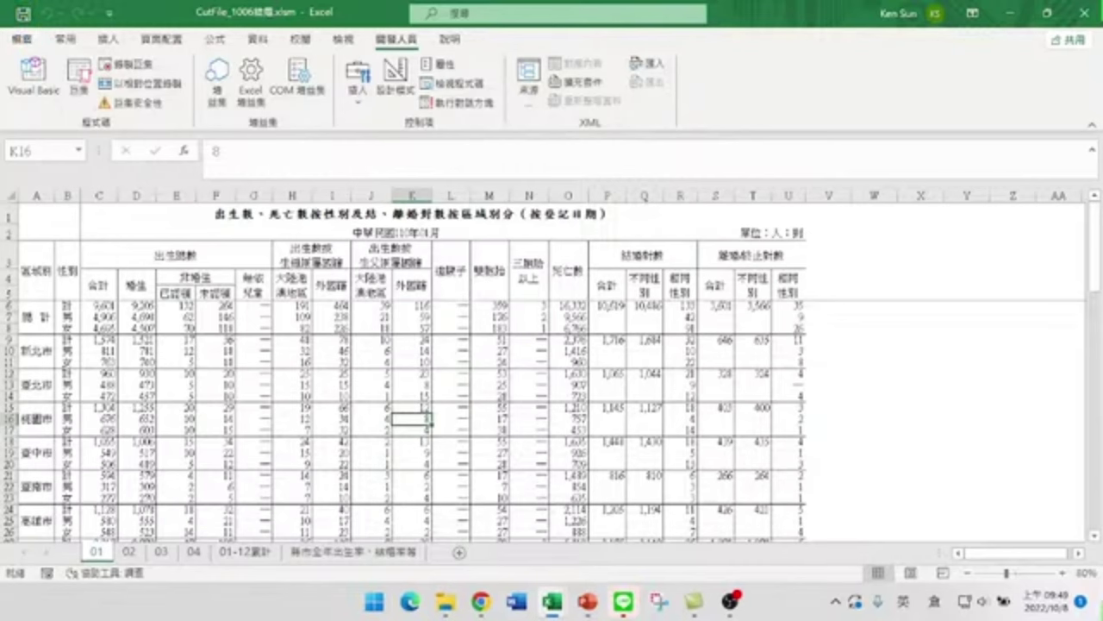
pyautogui.moveTo(552, 603)
pyautogui.click(626, 527)
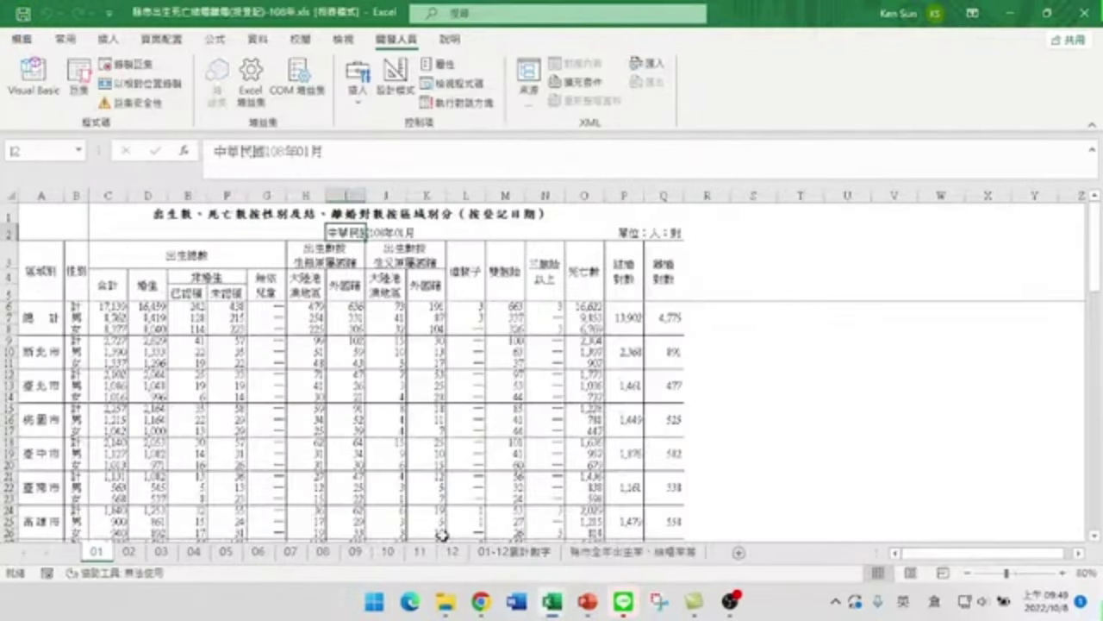
pyautogui.click(387, 553)
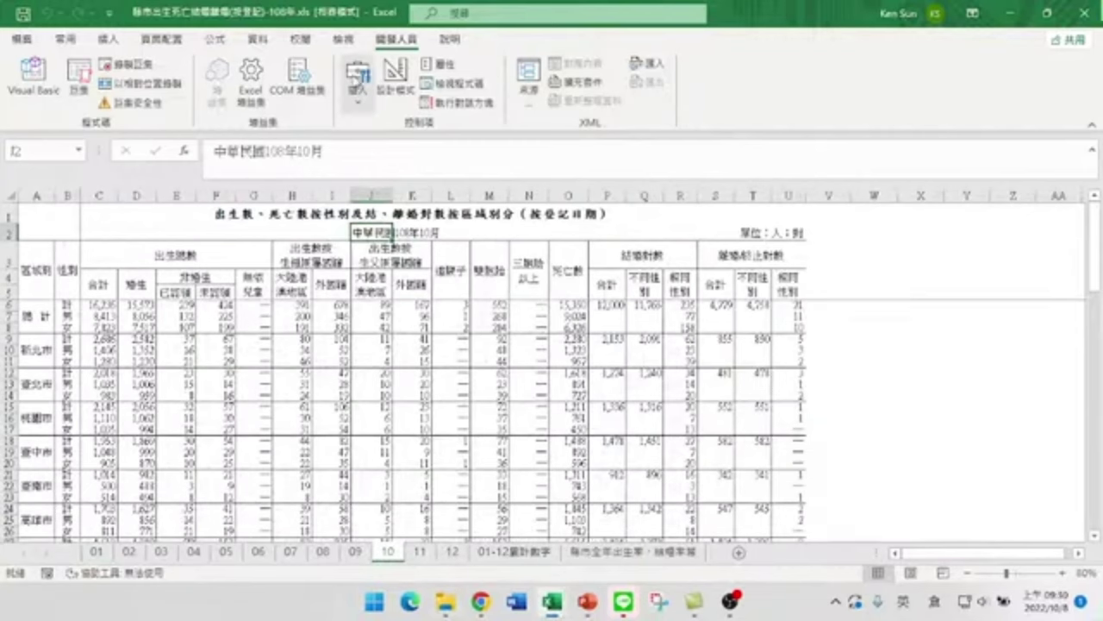
# Step: Try to run the CutFile108 macro on the 108年 workbook
pyautogui.click(79, 76)
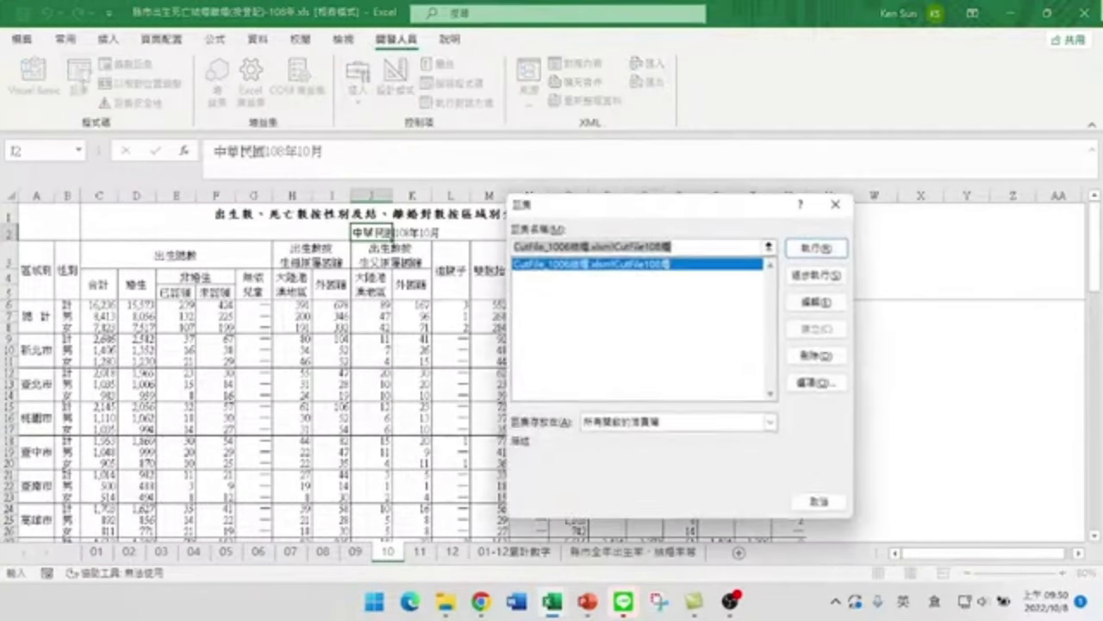
pyautogui.click(817, 247)
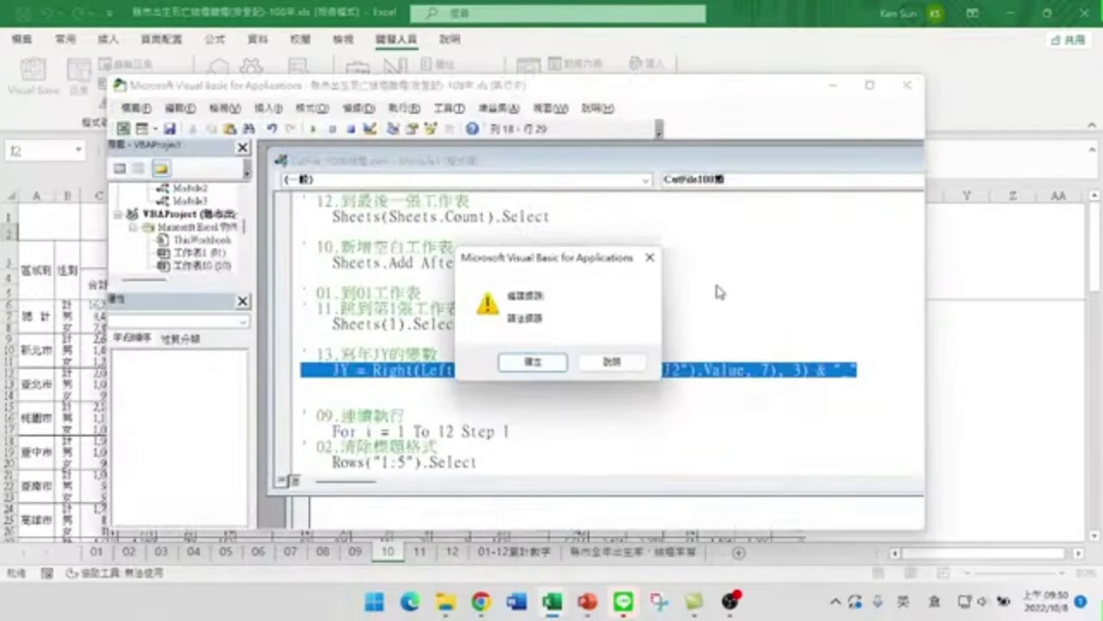
pyautogui.click(533, 365)
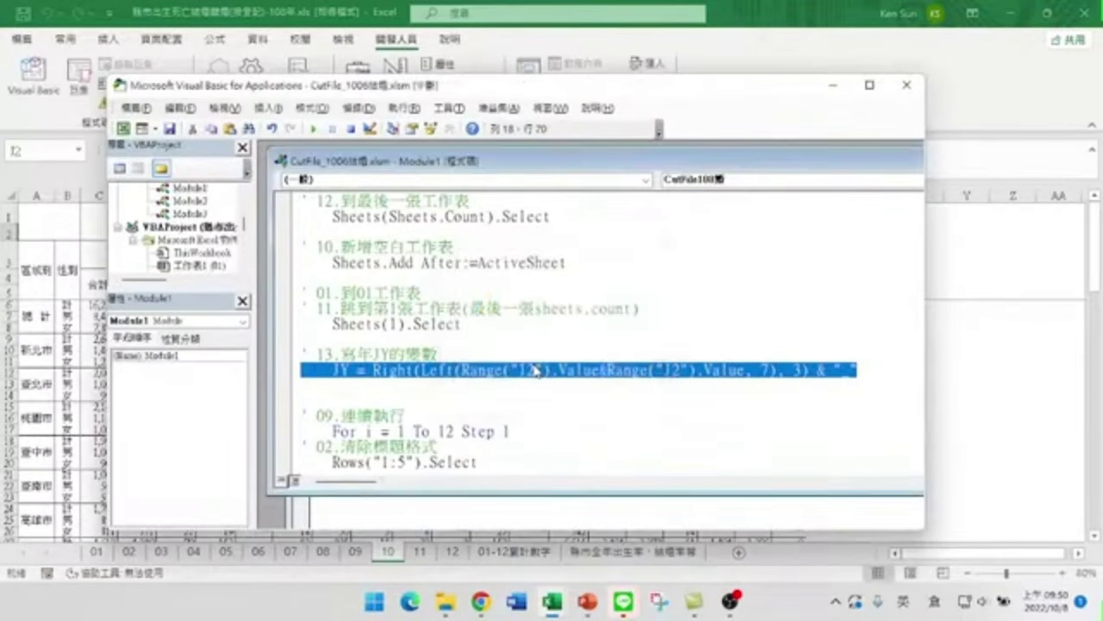
# Step: Remove &Range("J2").Value from the macro's JY formula, keeping only Range("I2").Value, then close the Visual Basic editor and stop debugging
pyautogui.click(626, 383)
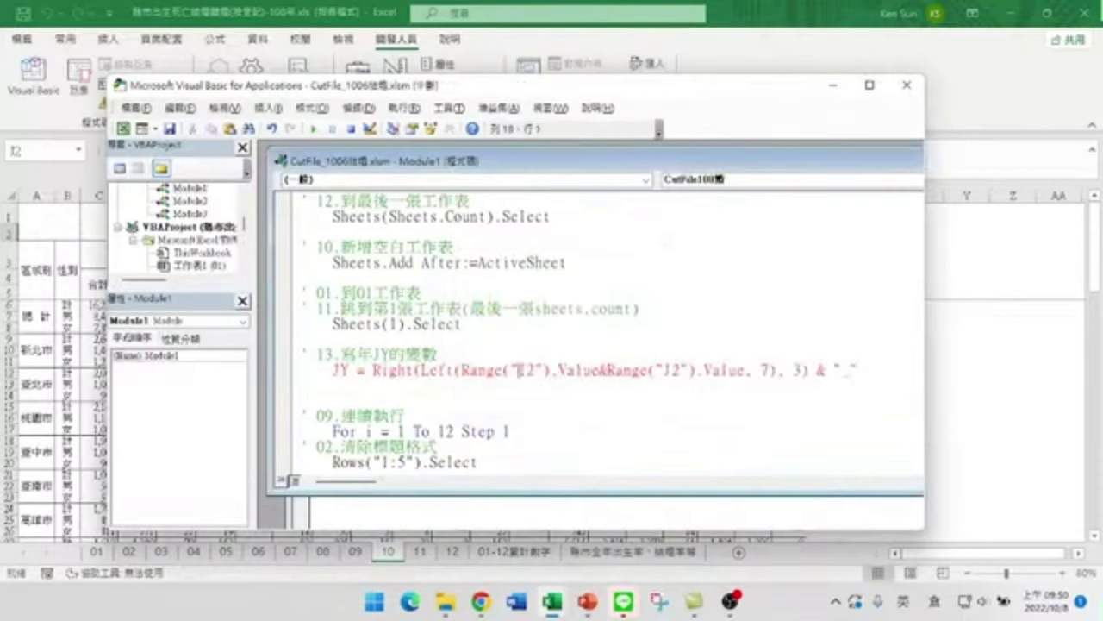
pyautogui.moveTo(460, 368); pyautogui.dragTo(530, 370)
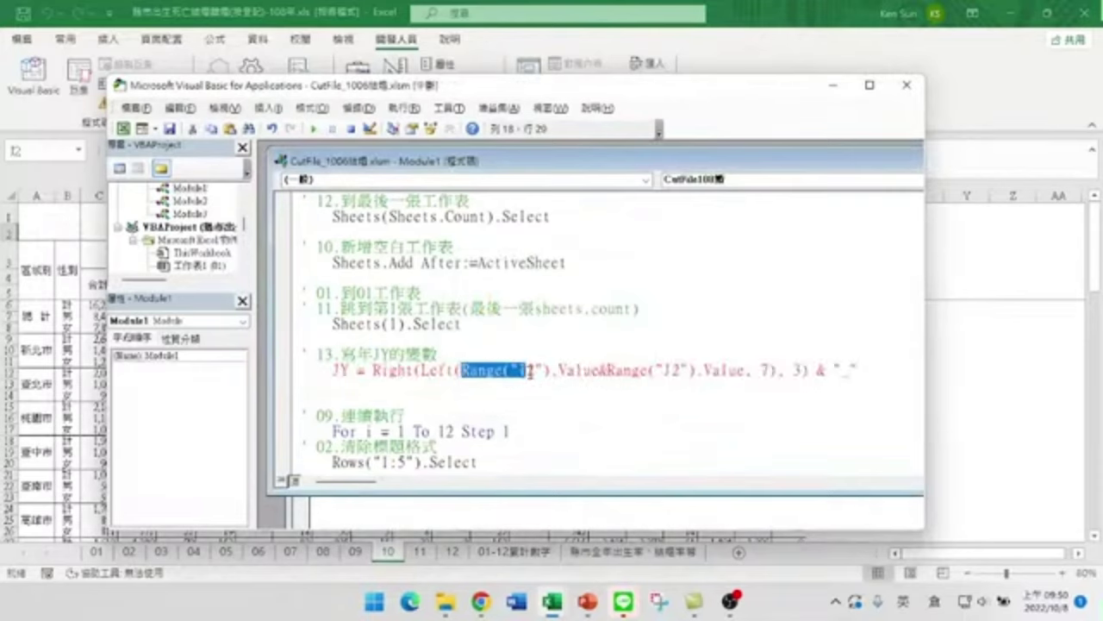
pyautogui.click(589, 370)
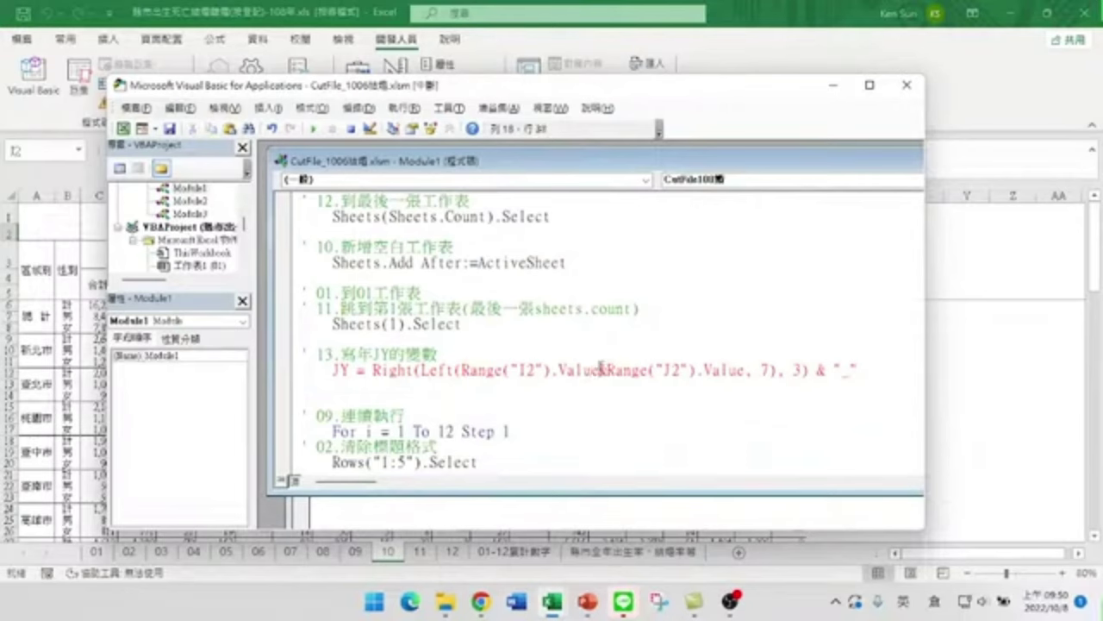
pyautogui.moveTo(659, 370); pyautogui.dragTo(746, 371)
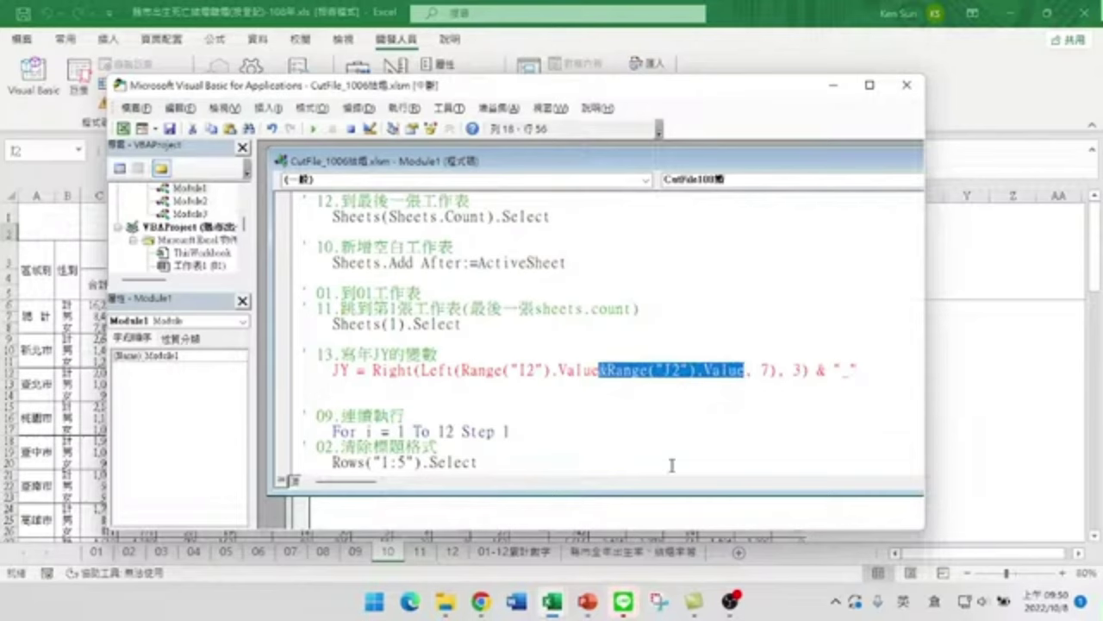
pyautogui.press('Delete')
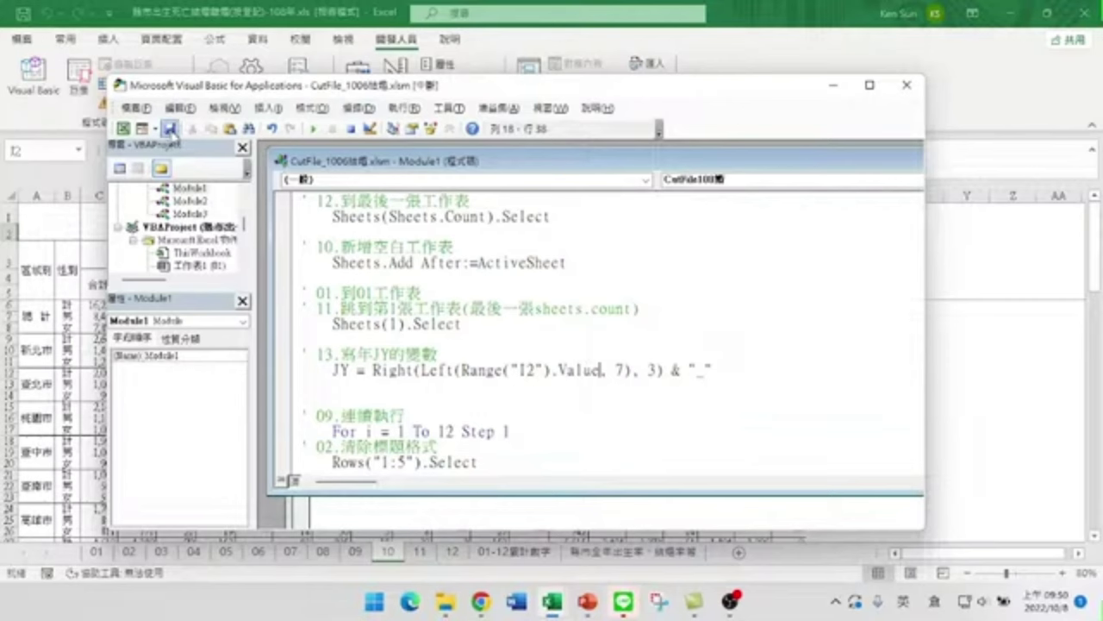
pyautogui.click(907, 87)
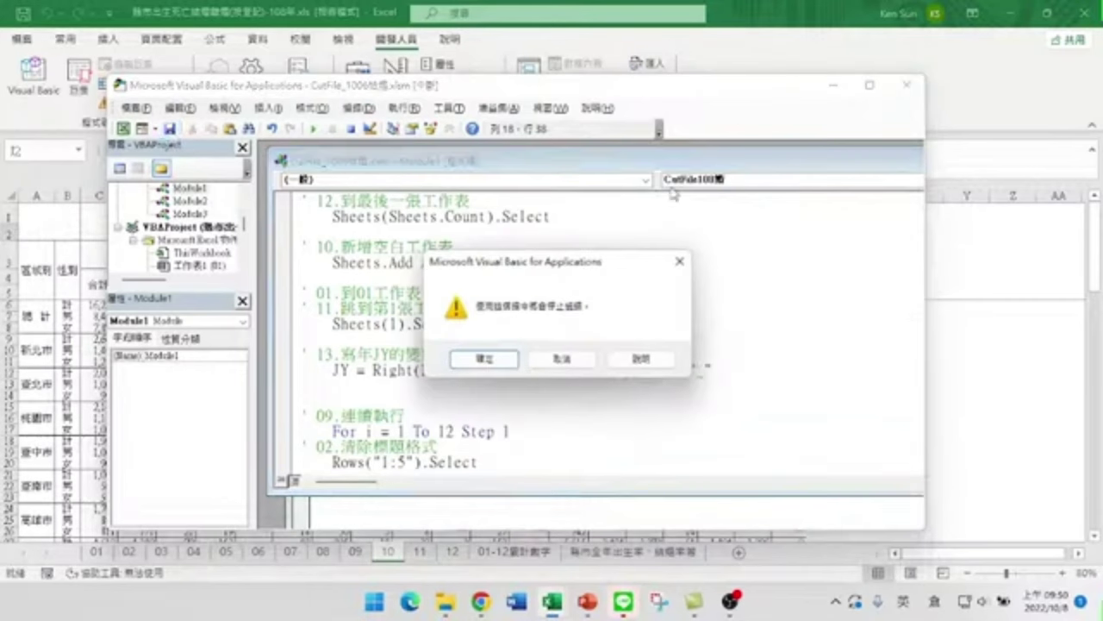
pyautogui.click(485, 360)
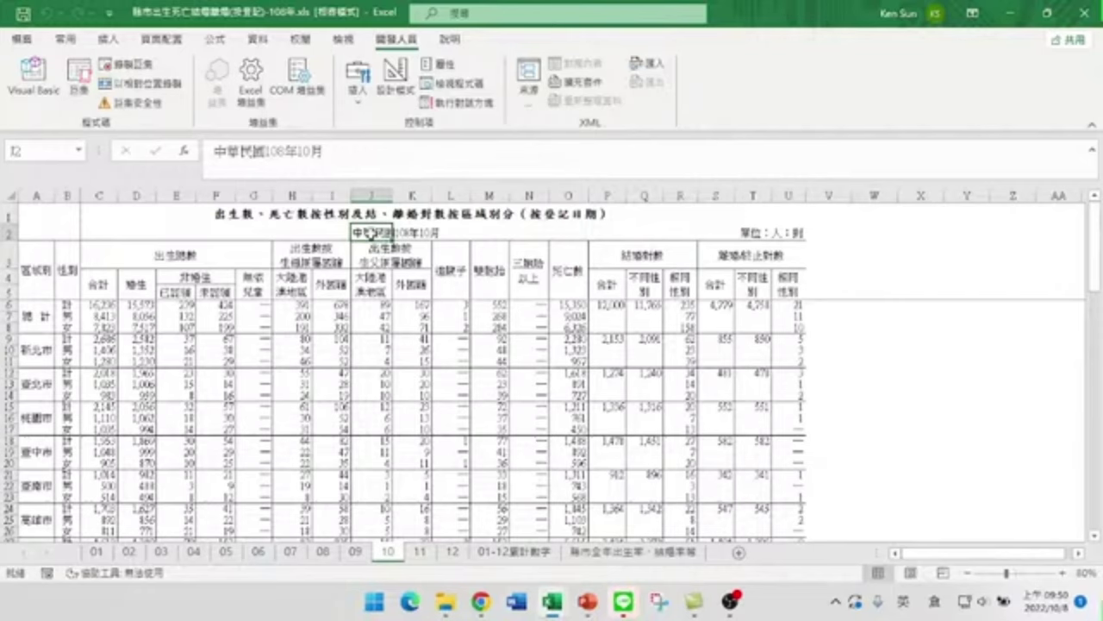
# Step: Compare which row 2 cell holds the year and month text on worksheets 01 and 02
pyautogui.click(97, 552)
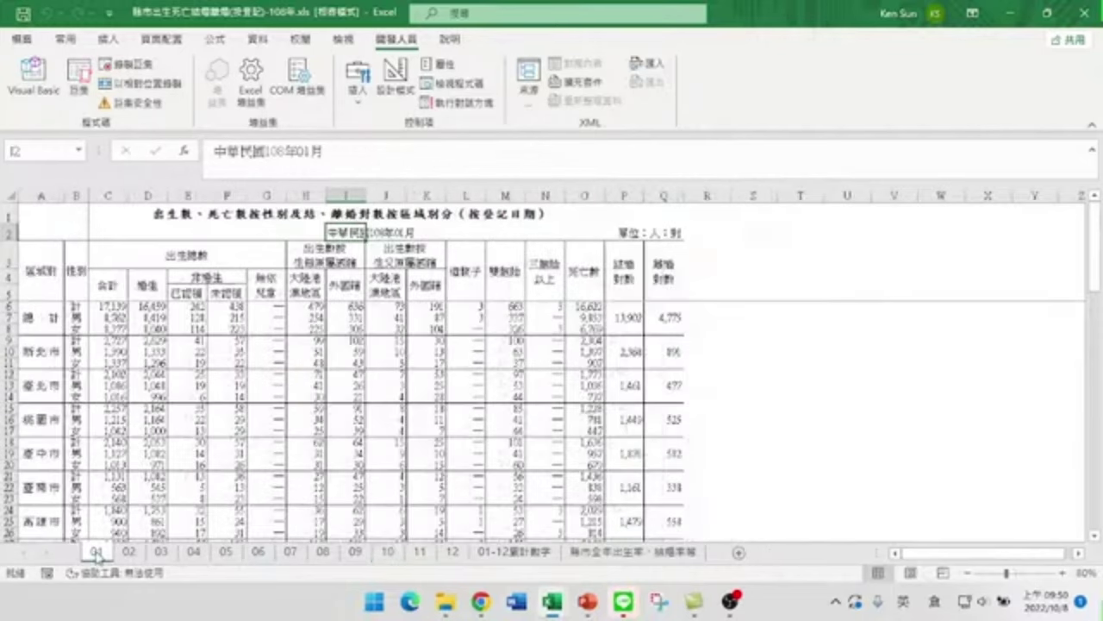
pyautogui.click(136, 554)
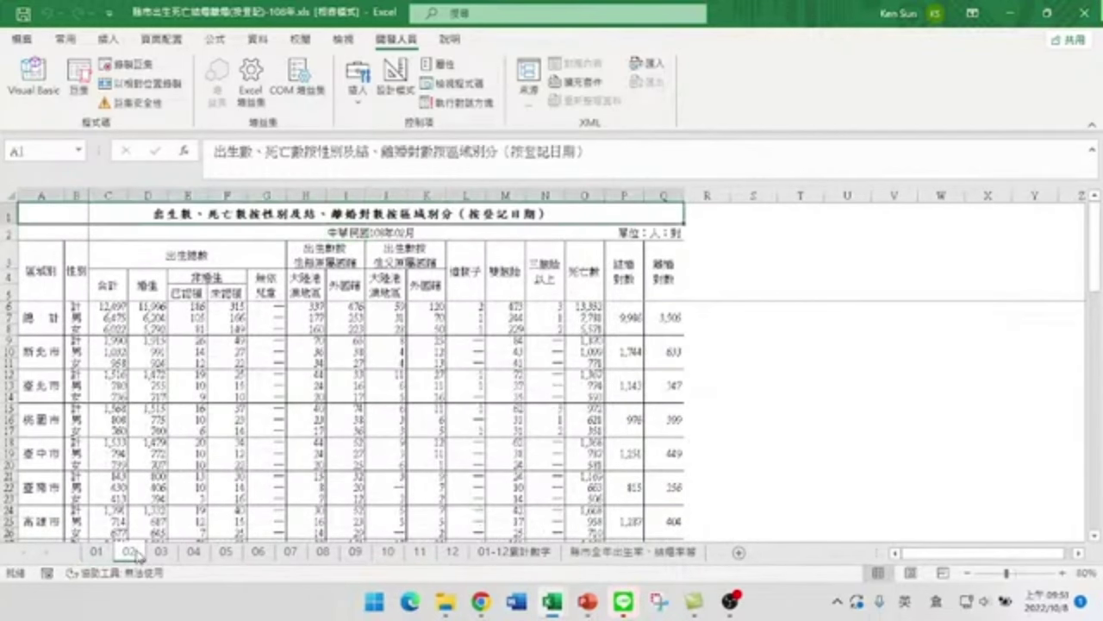
pyautogui.click(345, 232)
pyautogui.click(379, 231)
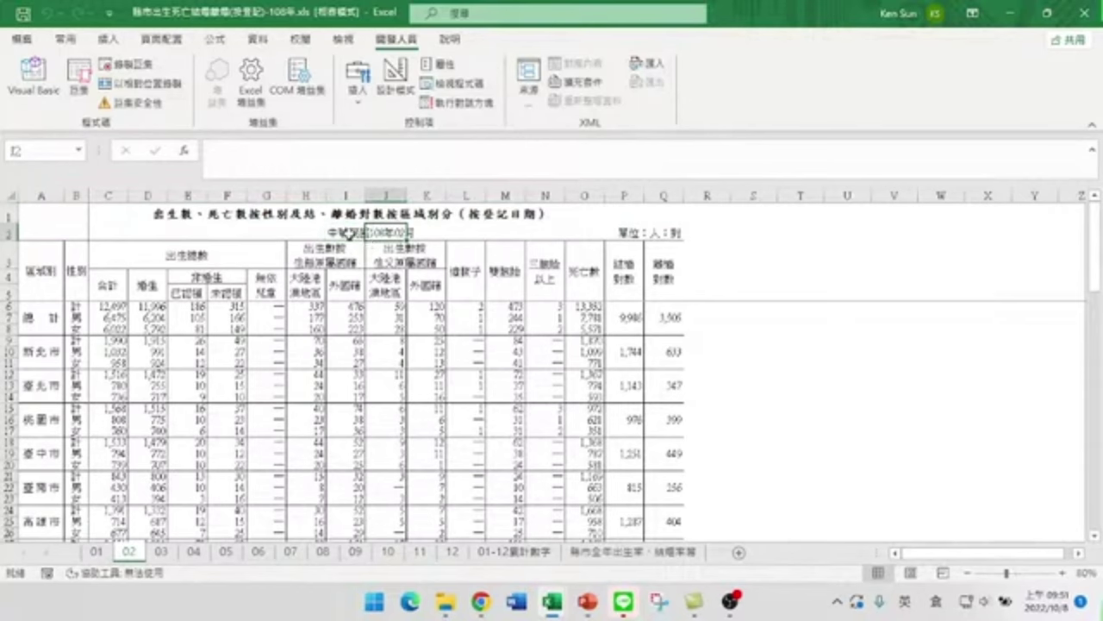
pyautogui.click(345, 233)
pyautogui.click(97, 553)
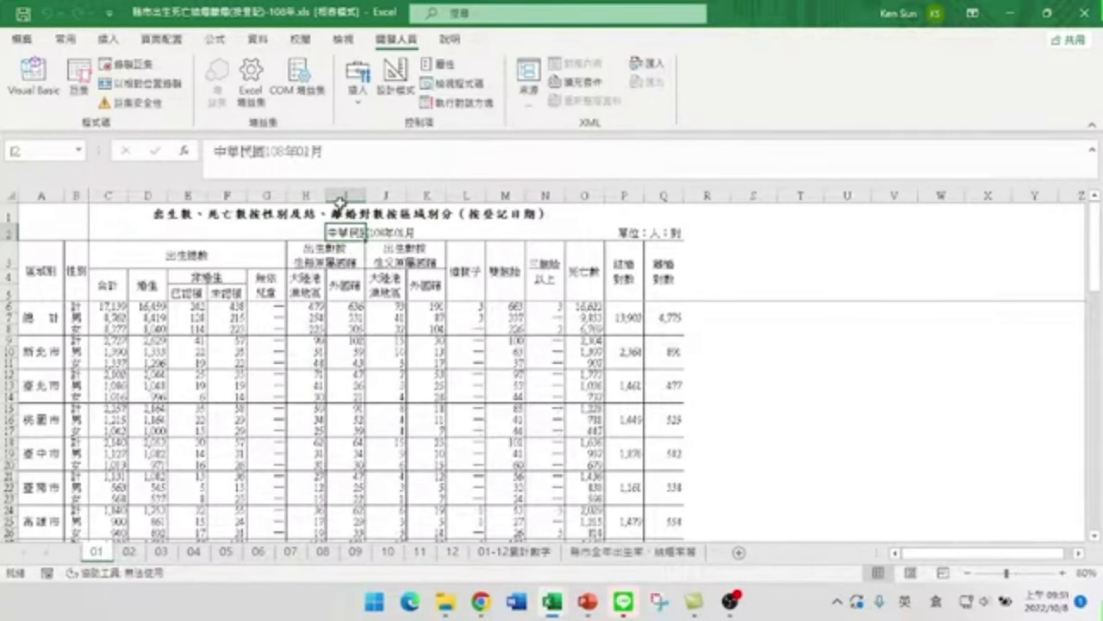
pyautogui.click(130, 552)
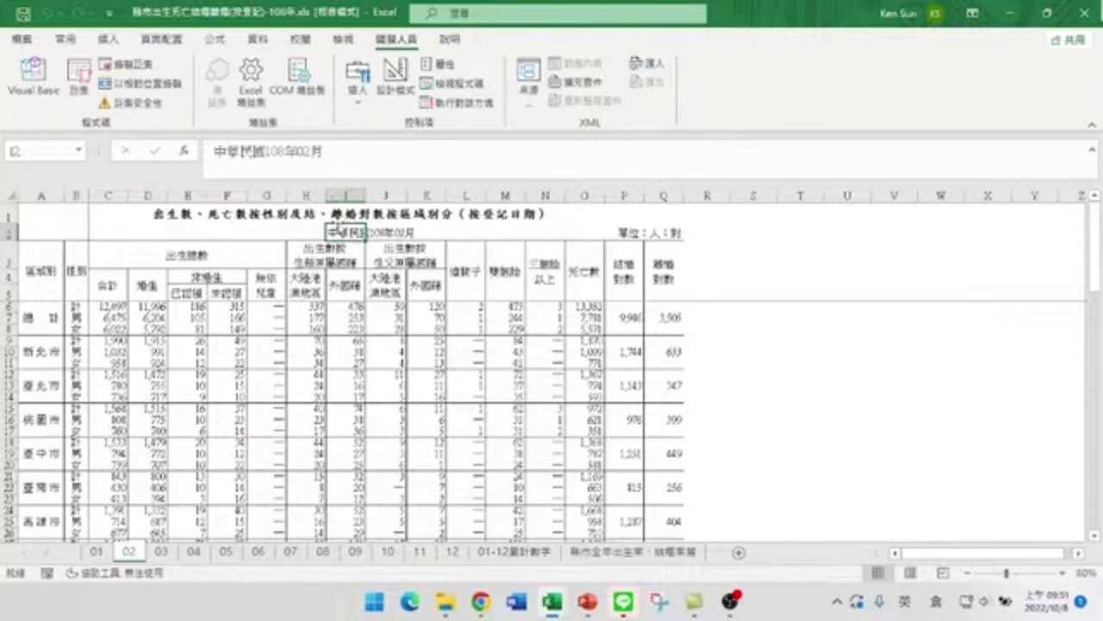
pyautogui.click(95, 552)
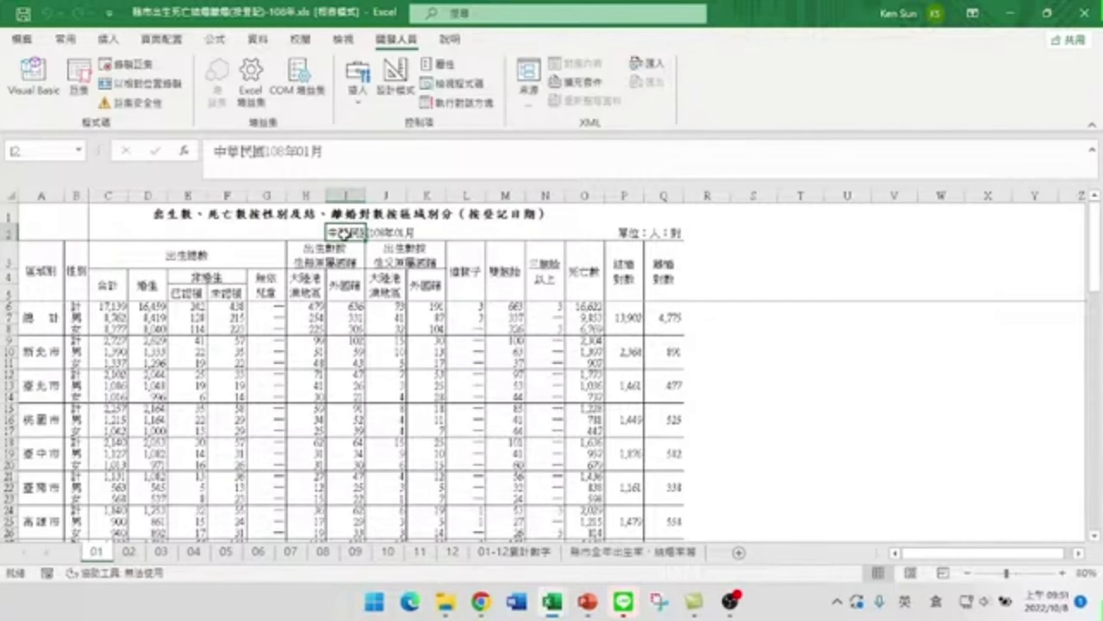
pyautogui.click(127, 550)
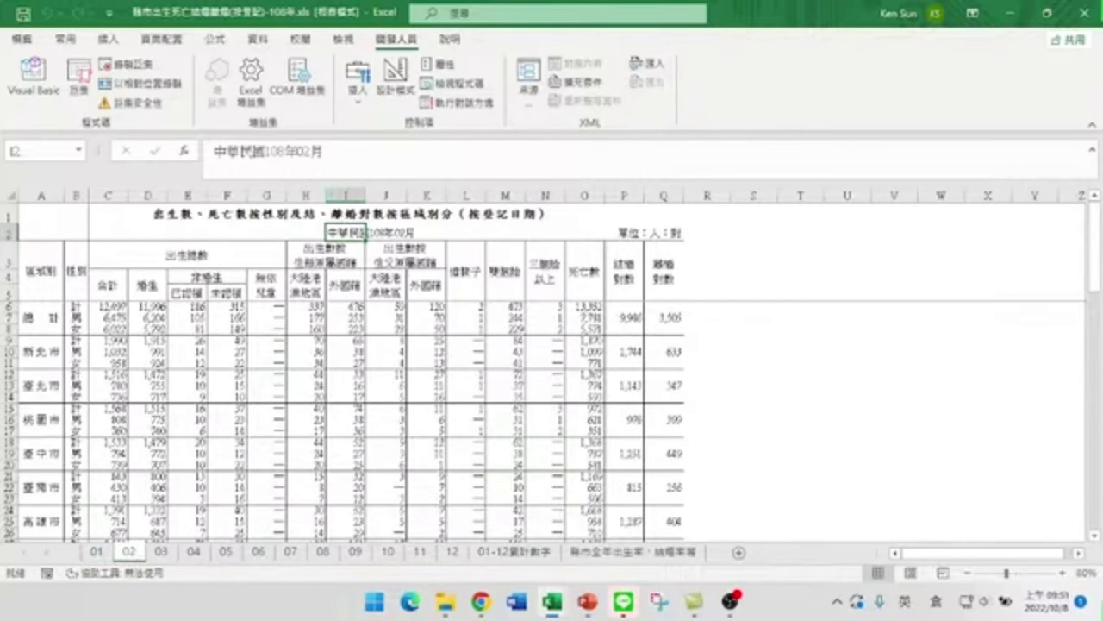
# Step: Check whether I2 or J2 holds the year and month text on worksheets 03, 09 and 08
pyautogui.click(161, 552)
pyautogui.click(357, 235)
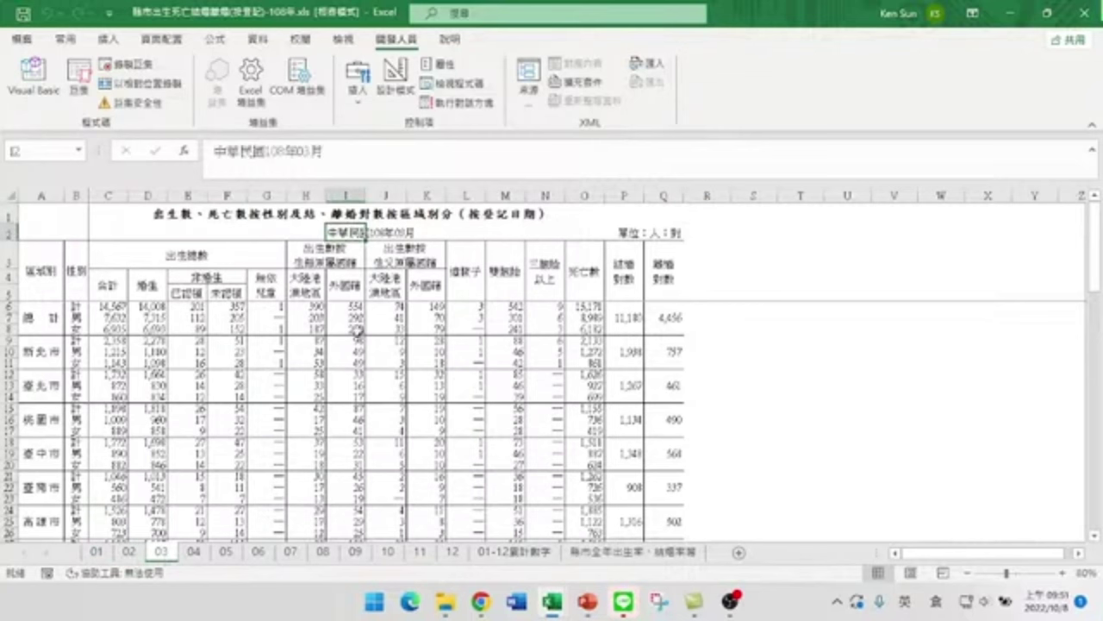
pyautogui.click(352, 552)
pyautogui.click(362, 234)
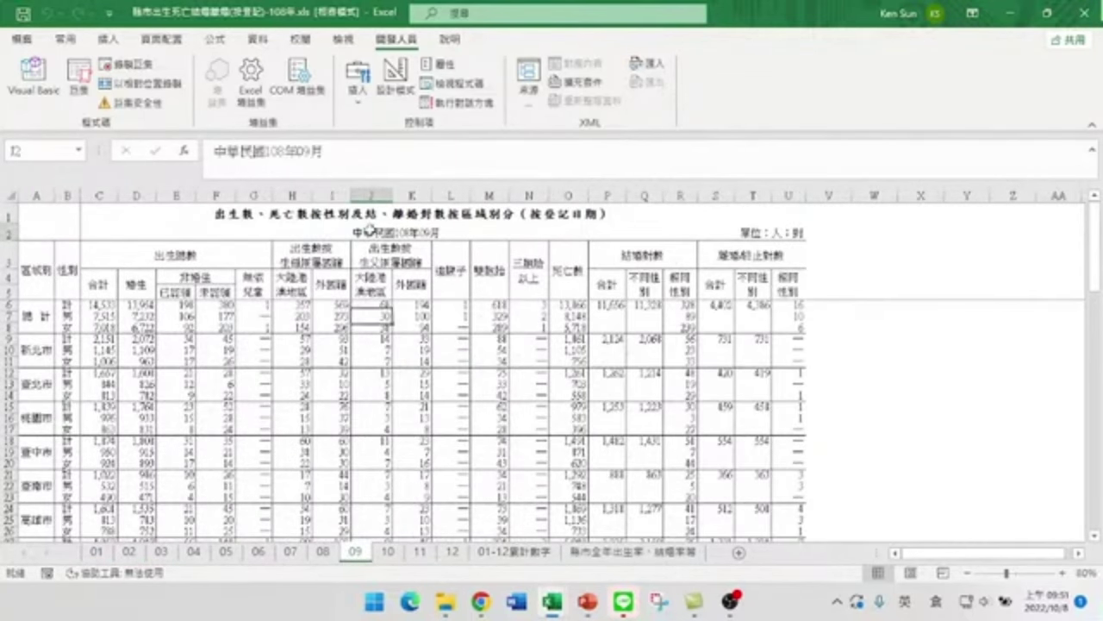
pyautogui.click(336, 233)
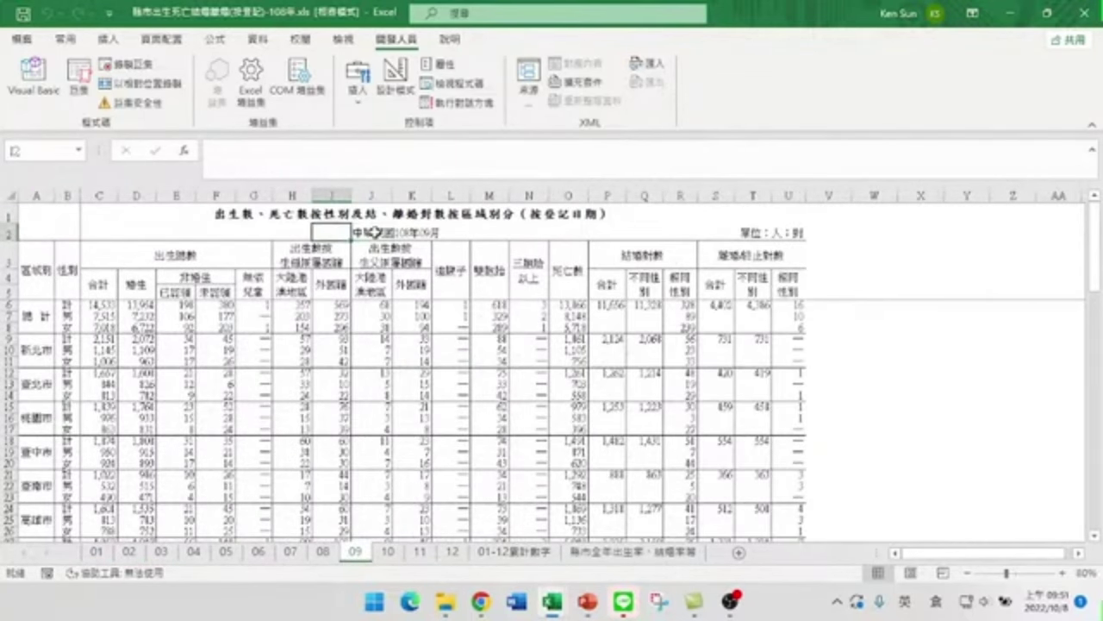
pyautogui.click(372, 233)
pyautogui.click(290, 552)
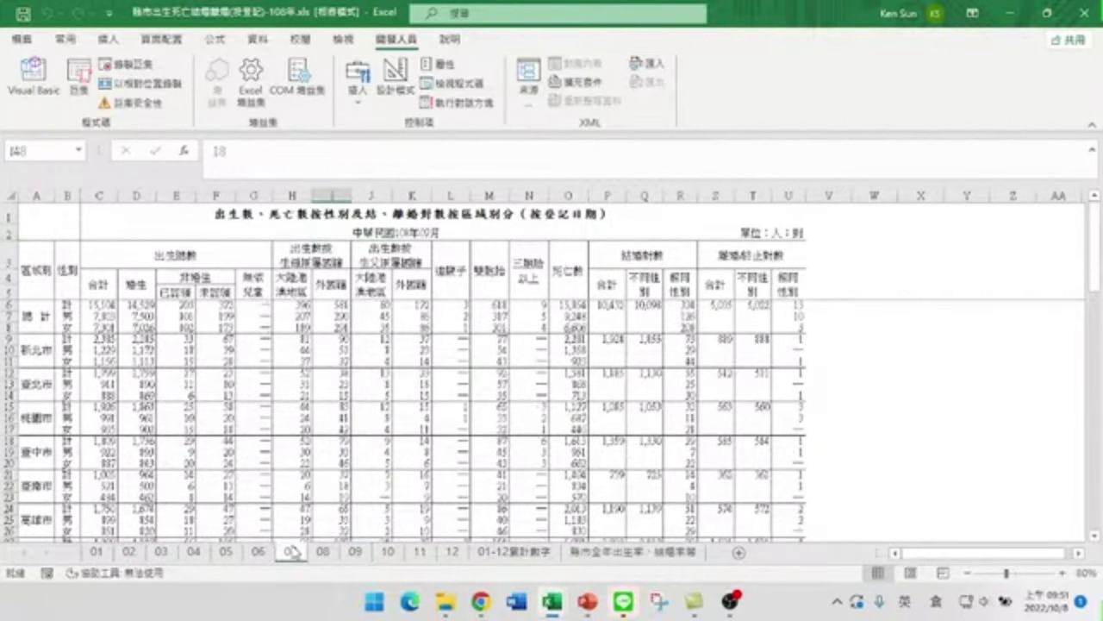
pyautogui.click(324, 553)
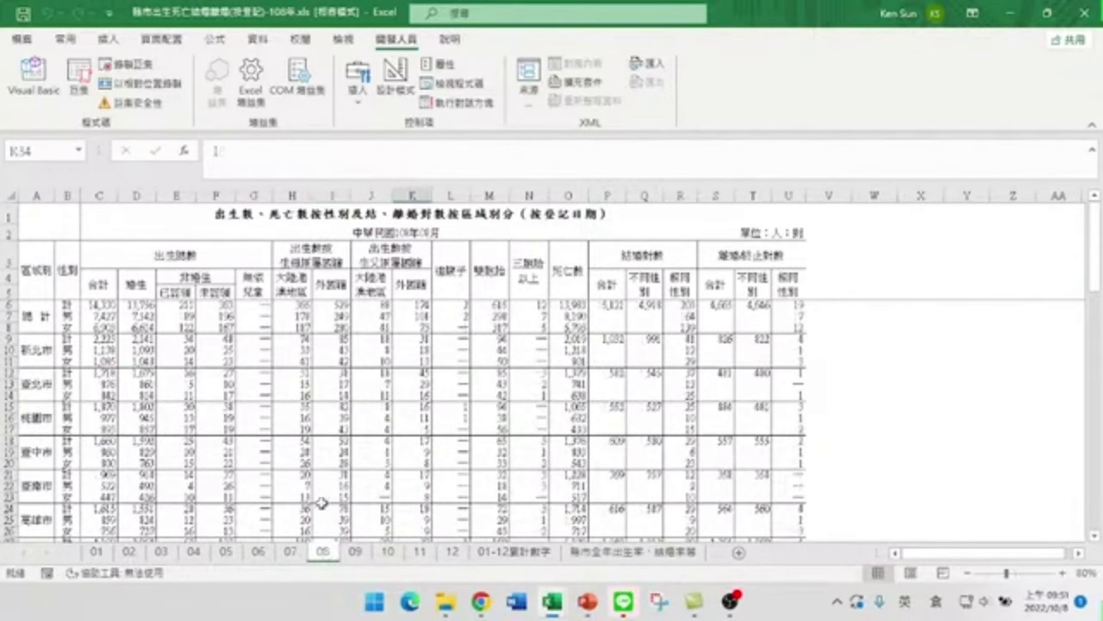
pyautogui.click(369, 233)
pyautogui.click(341, 231)
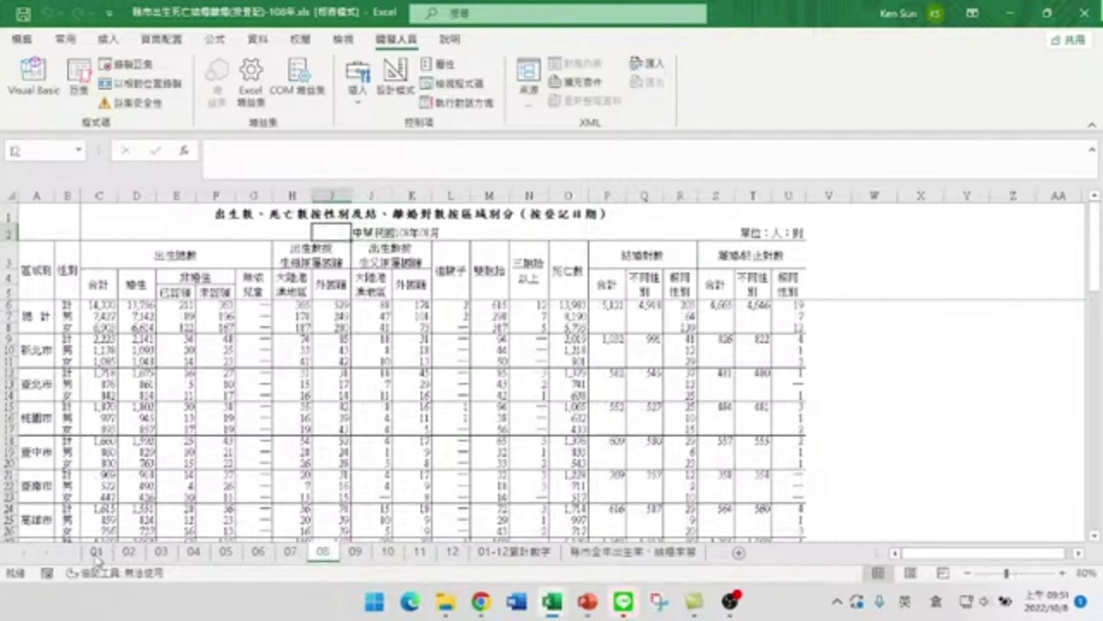
# Step: Go back through the monthly worksheets from 11 to 04 to find where the year and month cell and column layout change
pyautogui.click(413, 554)
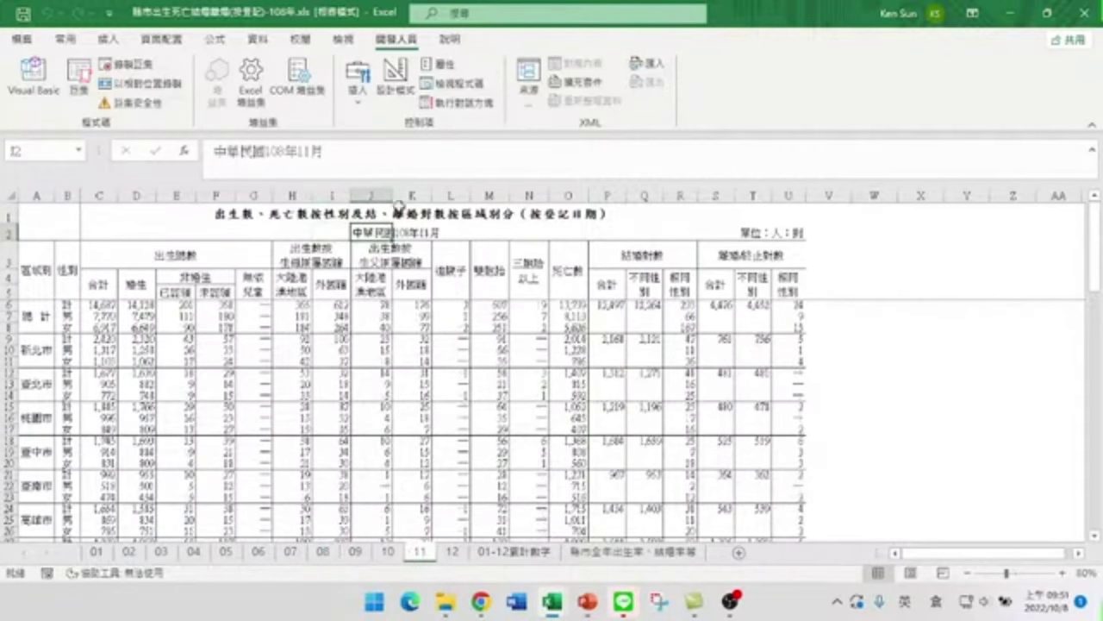
pyautogui.click(389, 554)
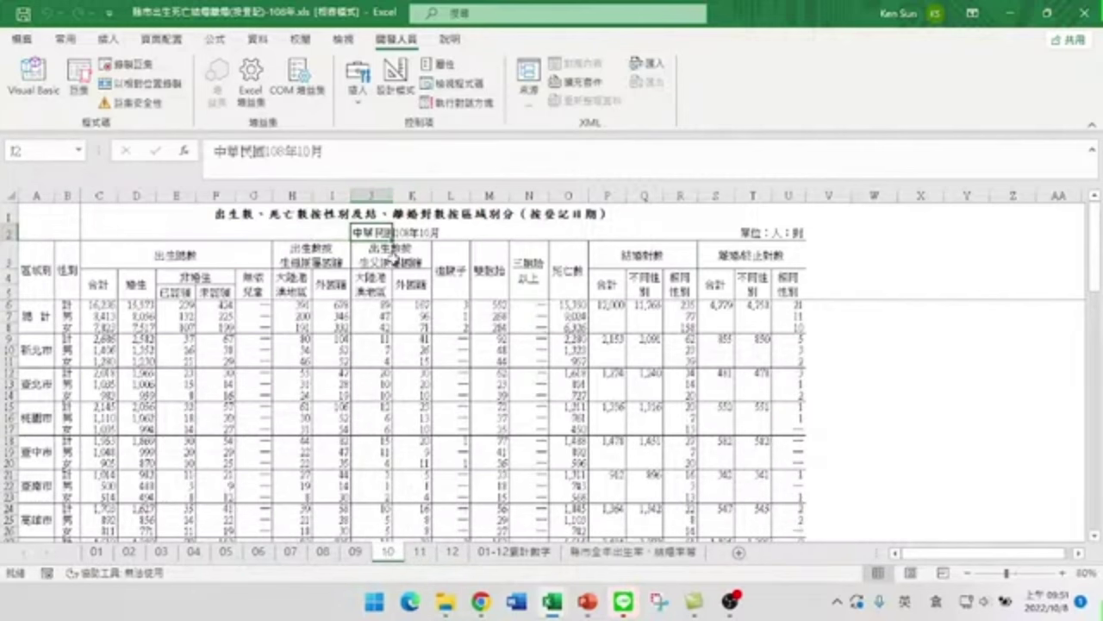
pyautogui.click(354, 556)
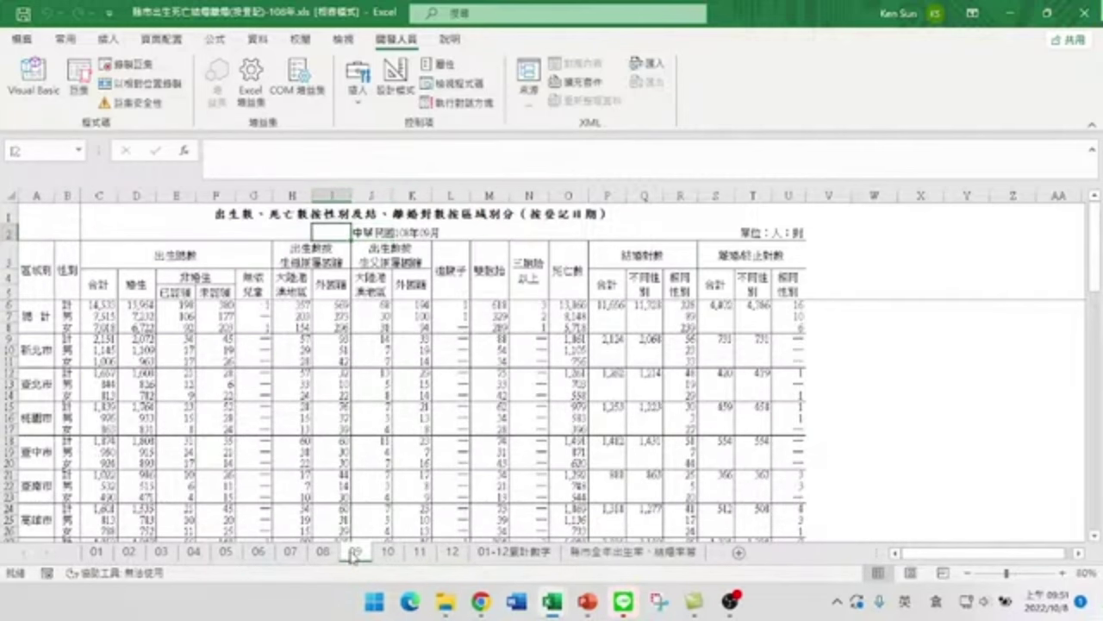
pyautogui.click(370, 231)
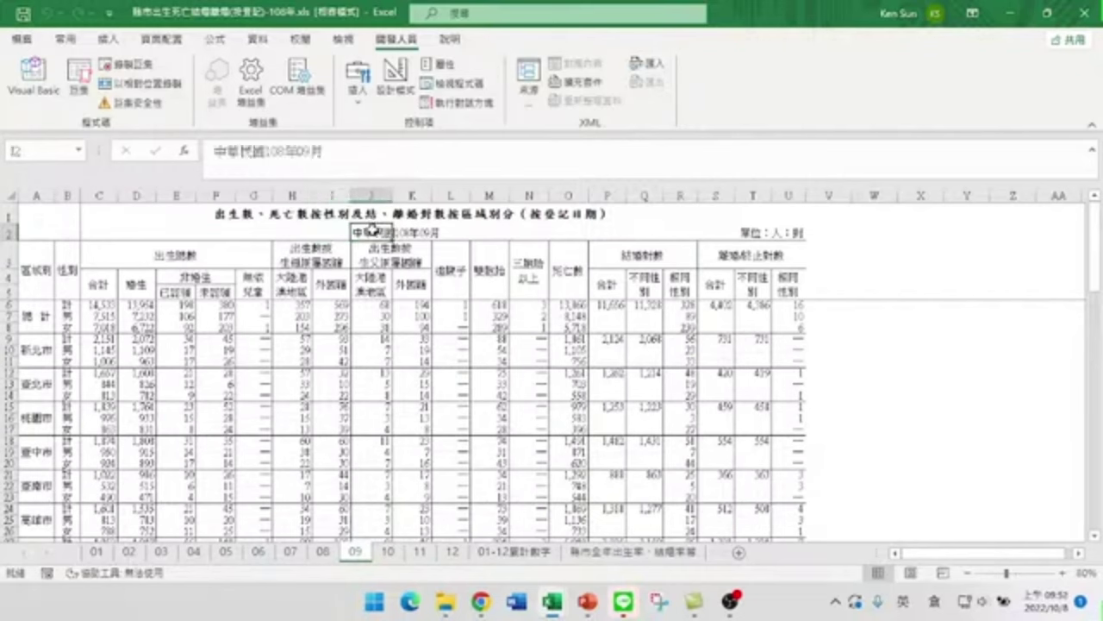
pyautogui.click(324, 553)
pyautogui.click(292, 555)
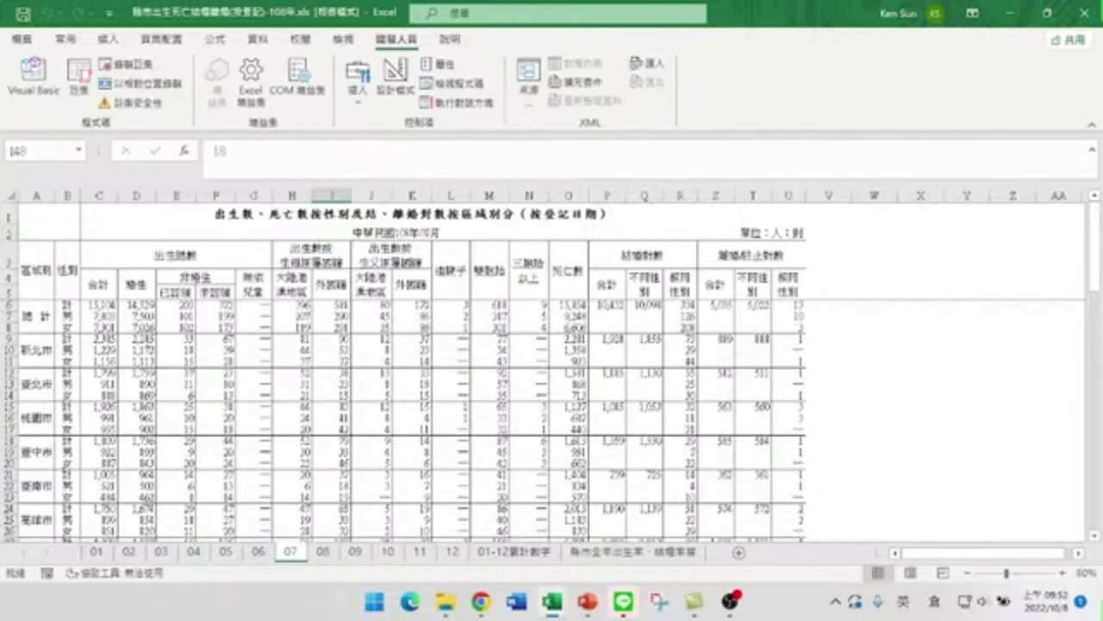
pyautogui.click(259, 553)
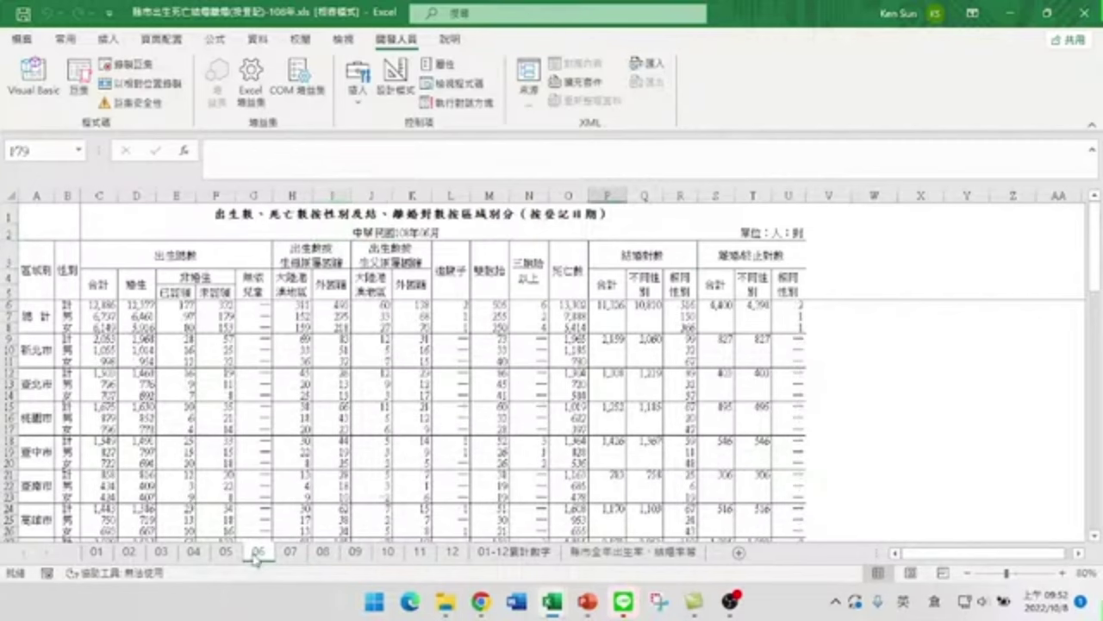
pyautogui.click(225, 556)
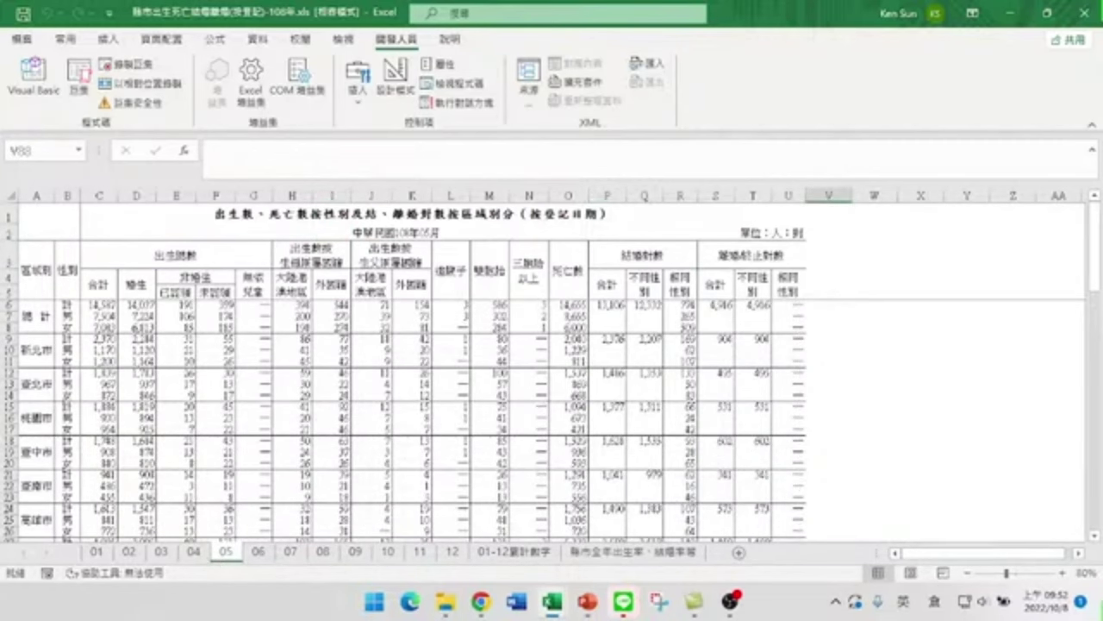
pyautogui.click(194, 554)
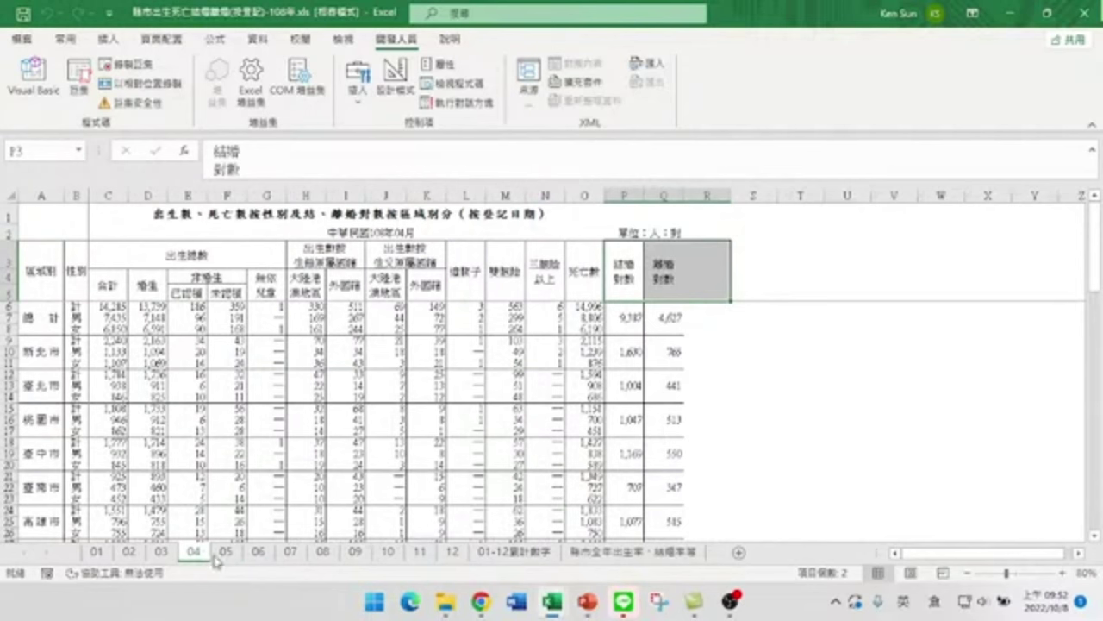
pyautogui.click(226, 553)
pyautogui.click(372, 232)
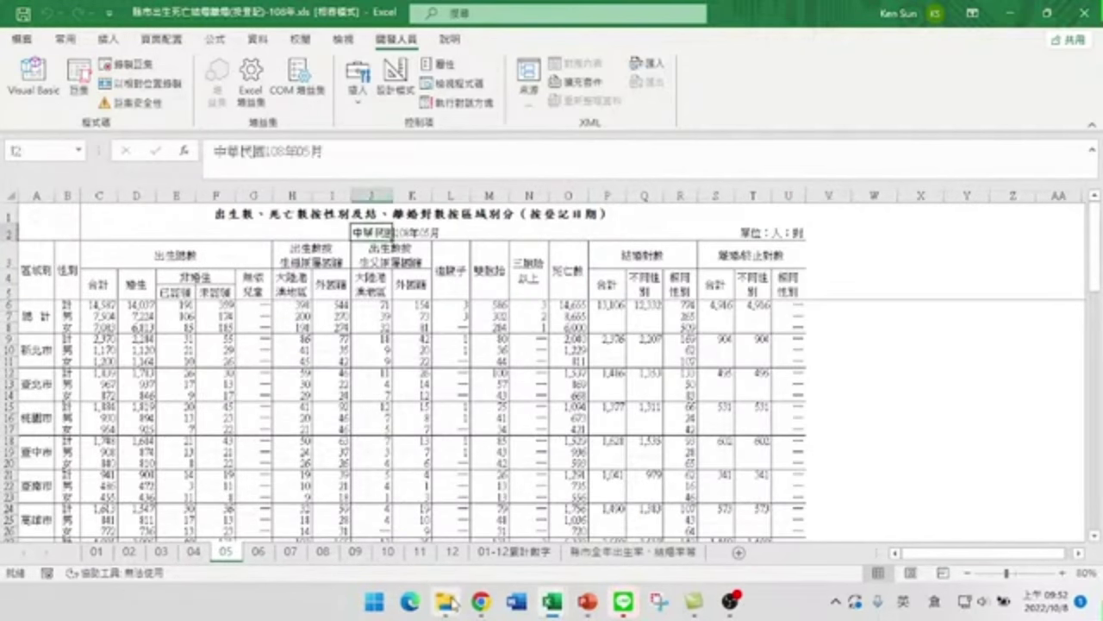
# Step: From worksheet 01, review the JY line in the CutFile108婚 macro's code and close the Visual Basic editor
pyautogui.click(97, 552)
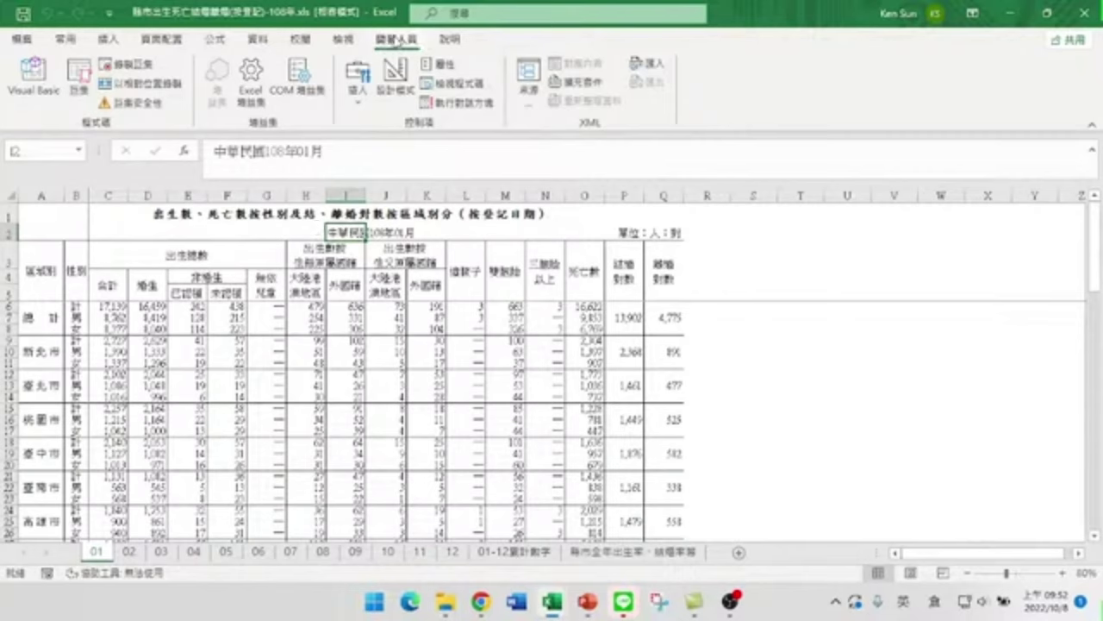
pyautogui.click(78, 75)
pyautogui.click(817, 307)
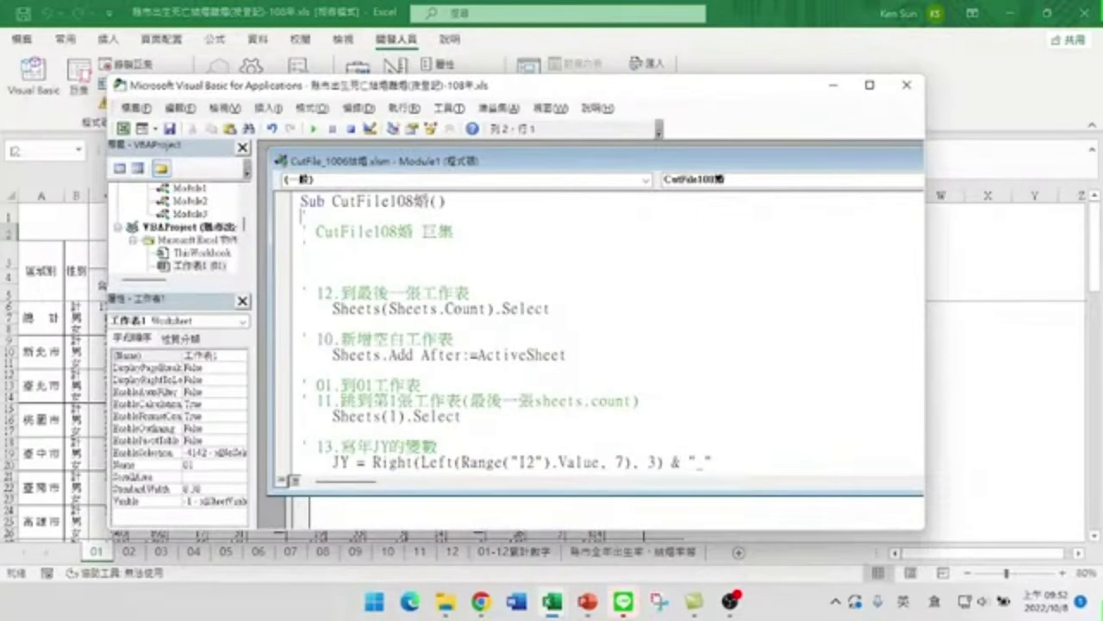
pyautogui.scroll(-1, 534, 420)
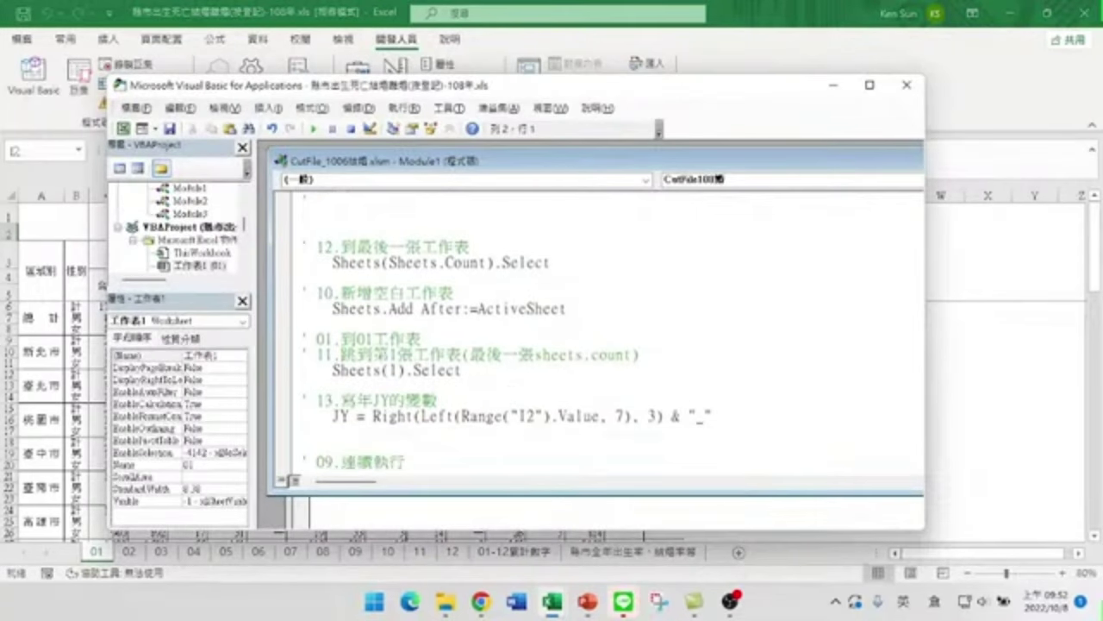
pyautogui.click(907, 84)
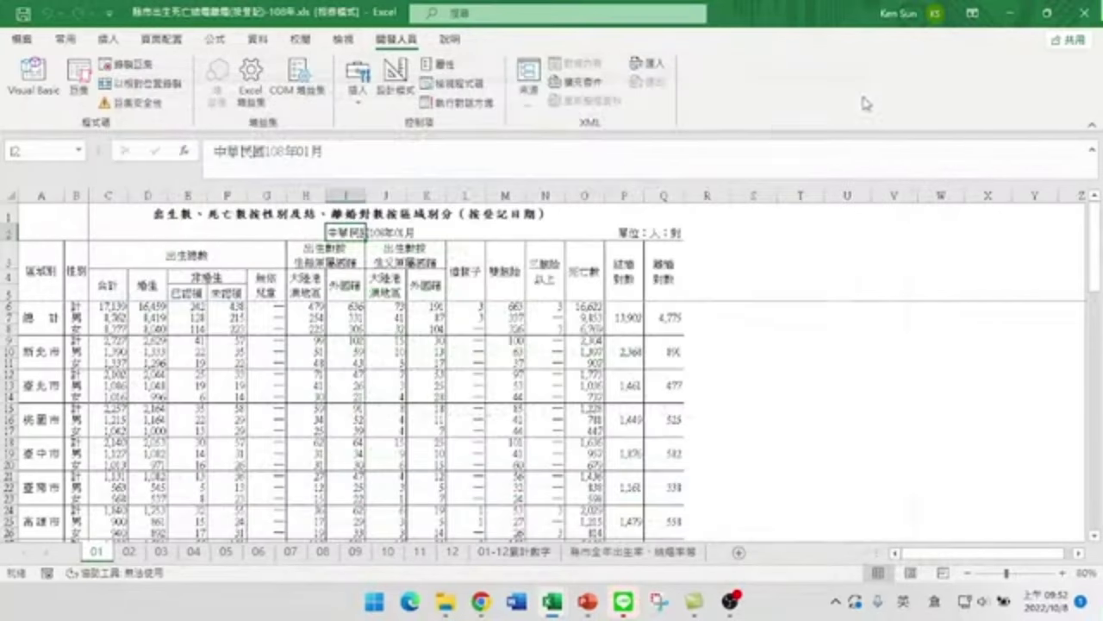
# Step: Recheck the year and month cell on worksheet 09 and return to worksheet 01
pyautogui.click(78, 89)
pyautogui.click(840, 203)
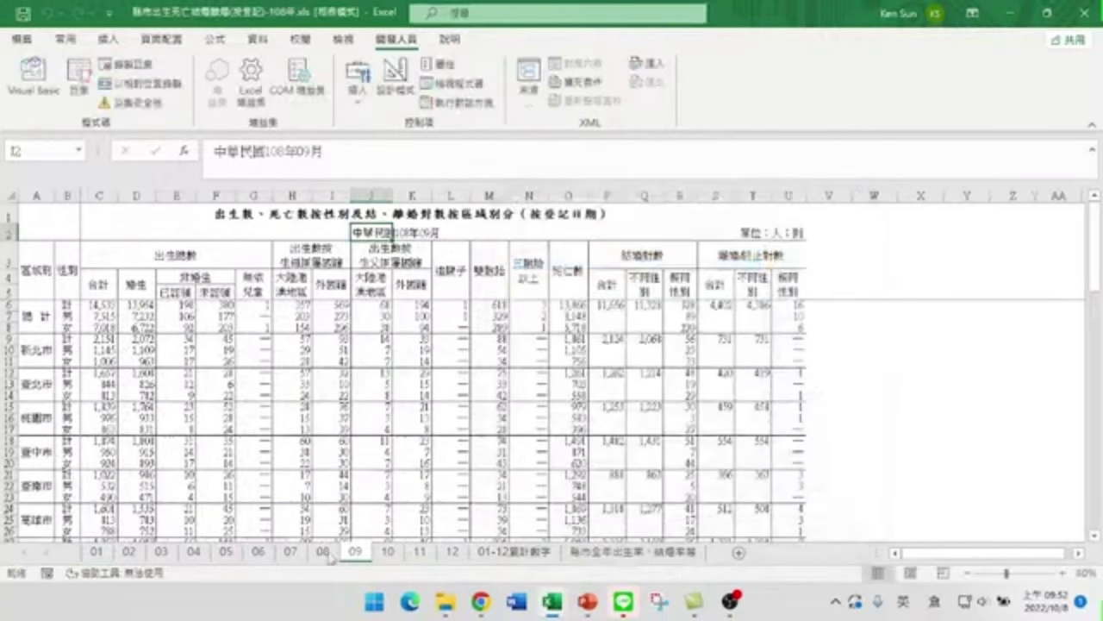
pyautogui.click(96, 552)
pyautogui.click(266, 419)
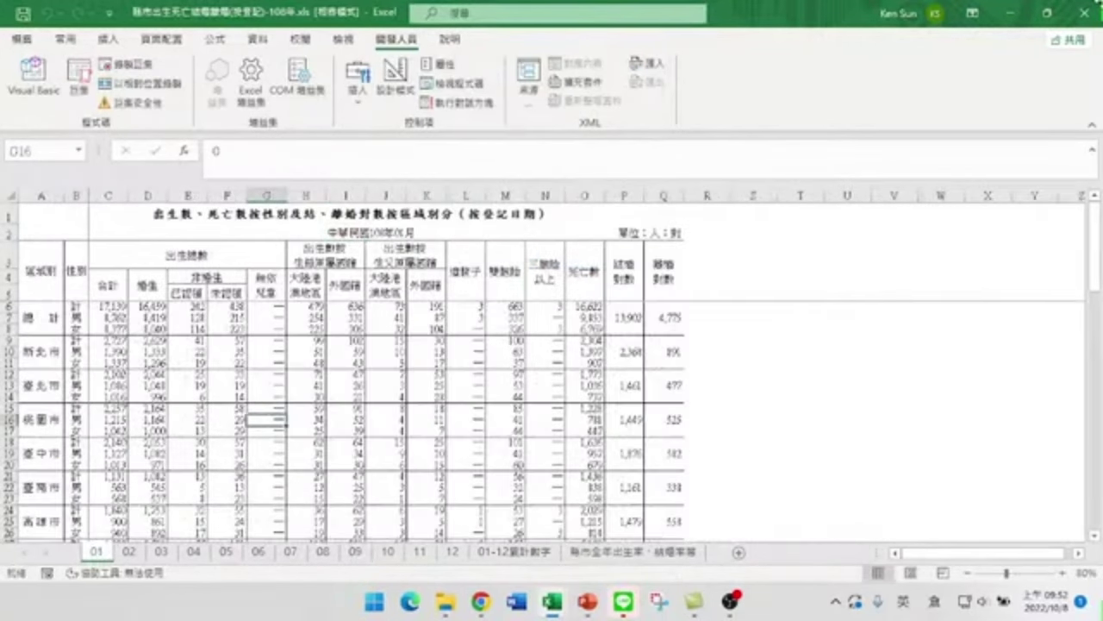
# Step: Close the 108年 workbook and reopen it from the 婚姻生死raw folder
pyautogui.click(1083, 13)
pyautogui.click(445, 602)
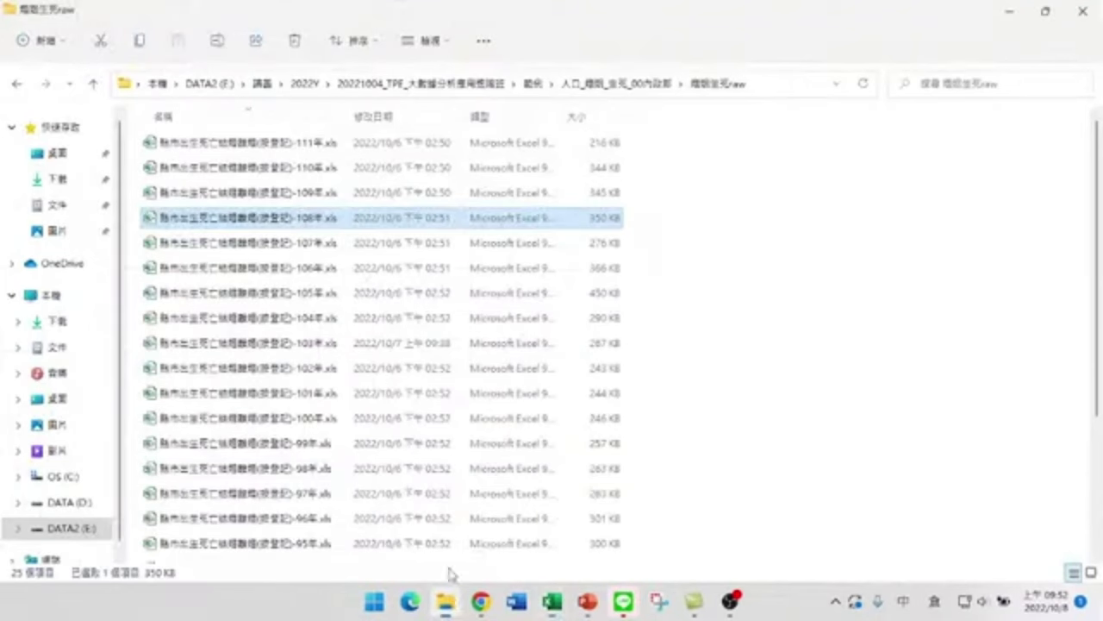
pyautogui.hotkey('alt', 'Tab')
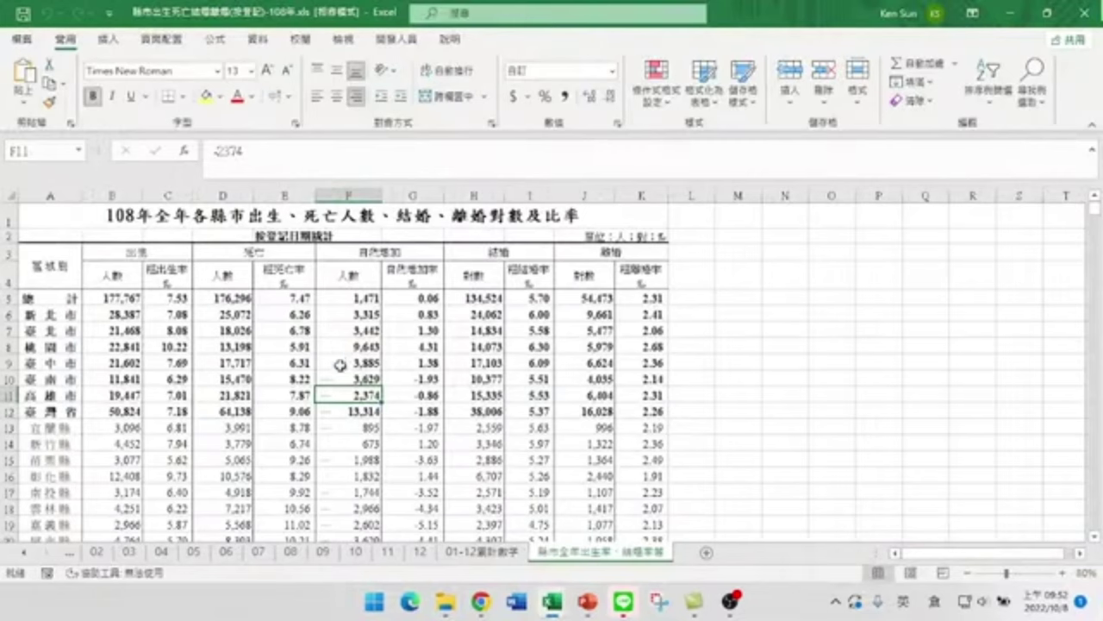
# Step: Run the CutFile108婚 macro on the 108年 workbook to split its monthly sheets into CSV files
pyautogui.click(385, 38)
pyautogui.click(88, 91)
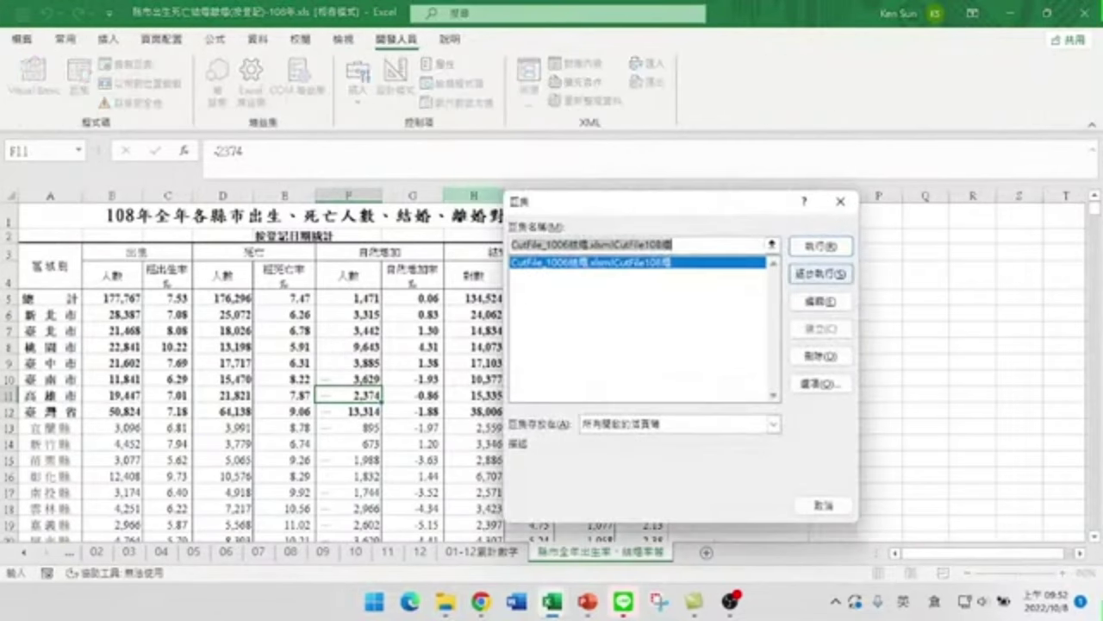
pyautogui.click(812, 243)
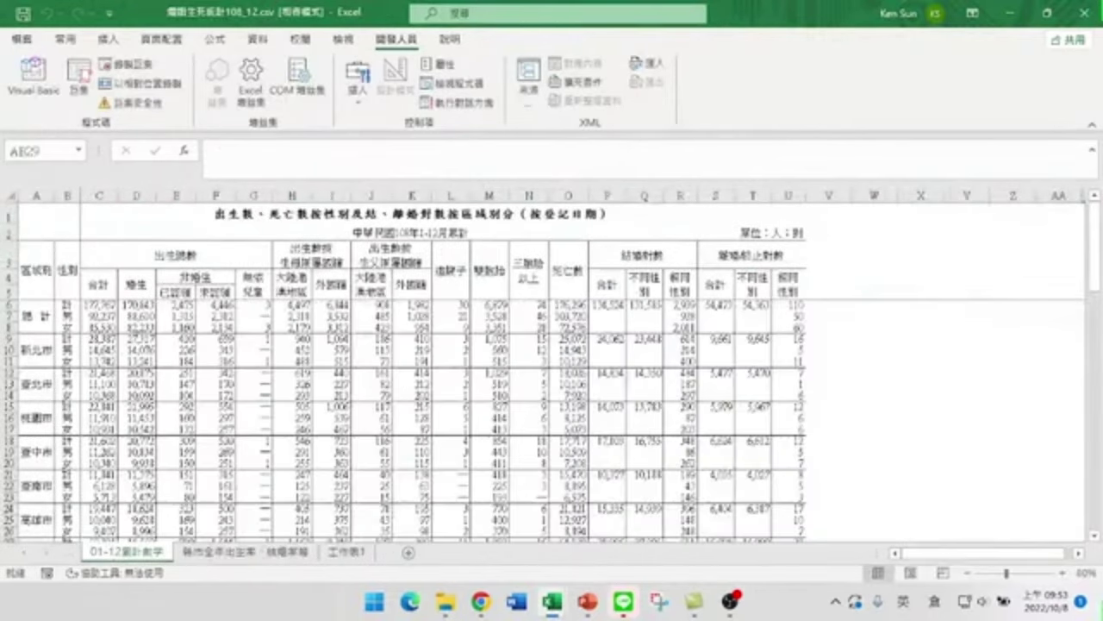
# Step: In File Explorer, go up to the parent folder and open 婚姻生死clean to check the exported 108 monthly CSV files
pyautogui.click(445, 603)
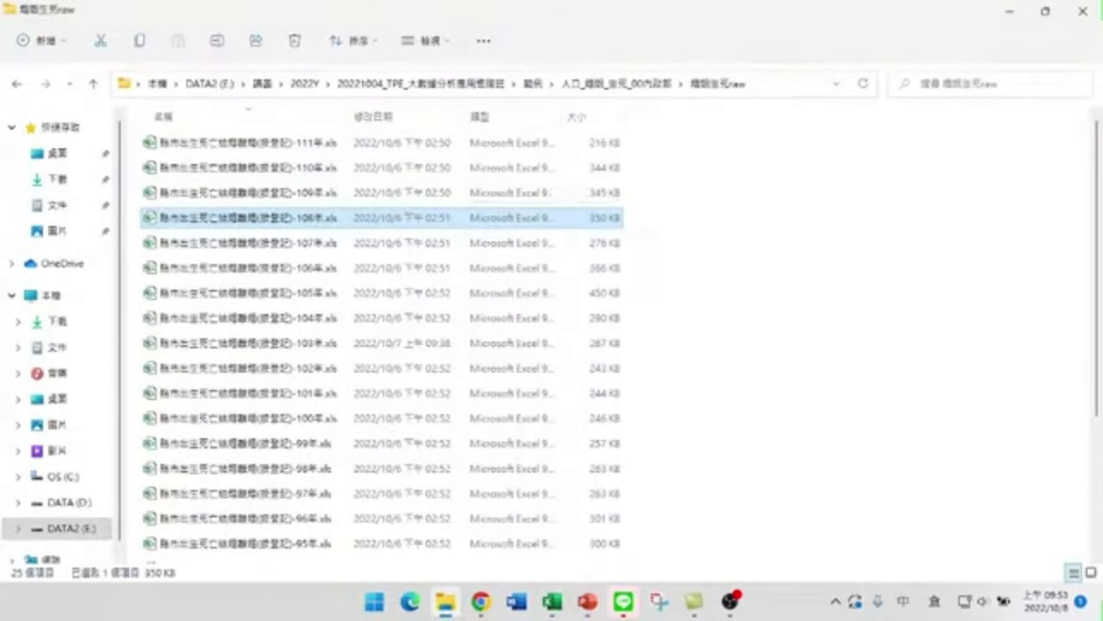
pyautogui.click(608, 84)
pyautogui.doubleClick(194, 145)
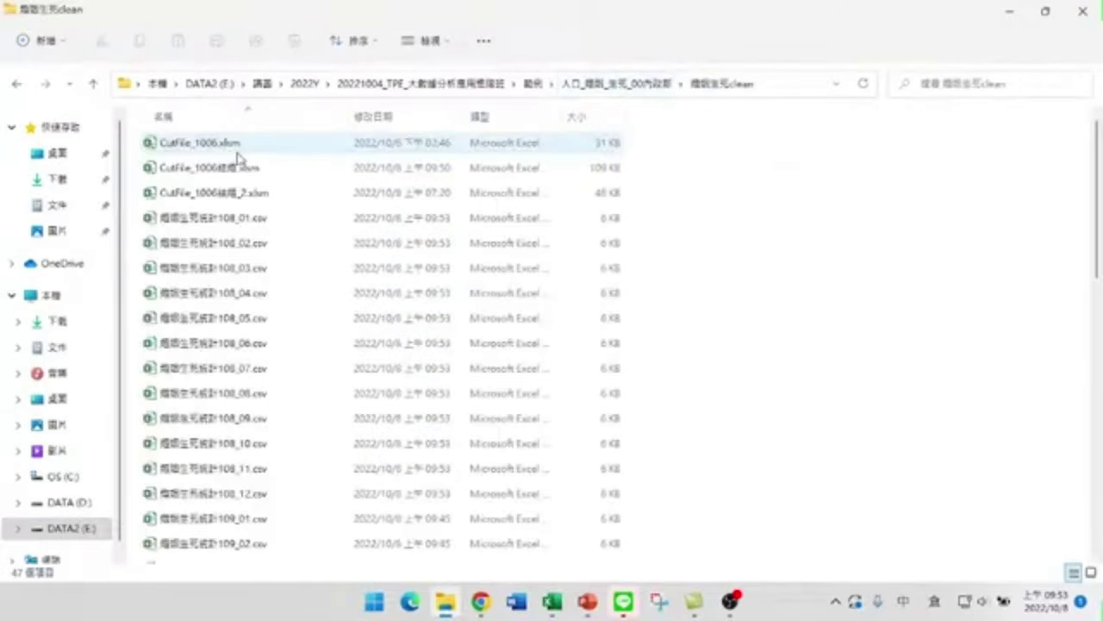